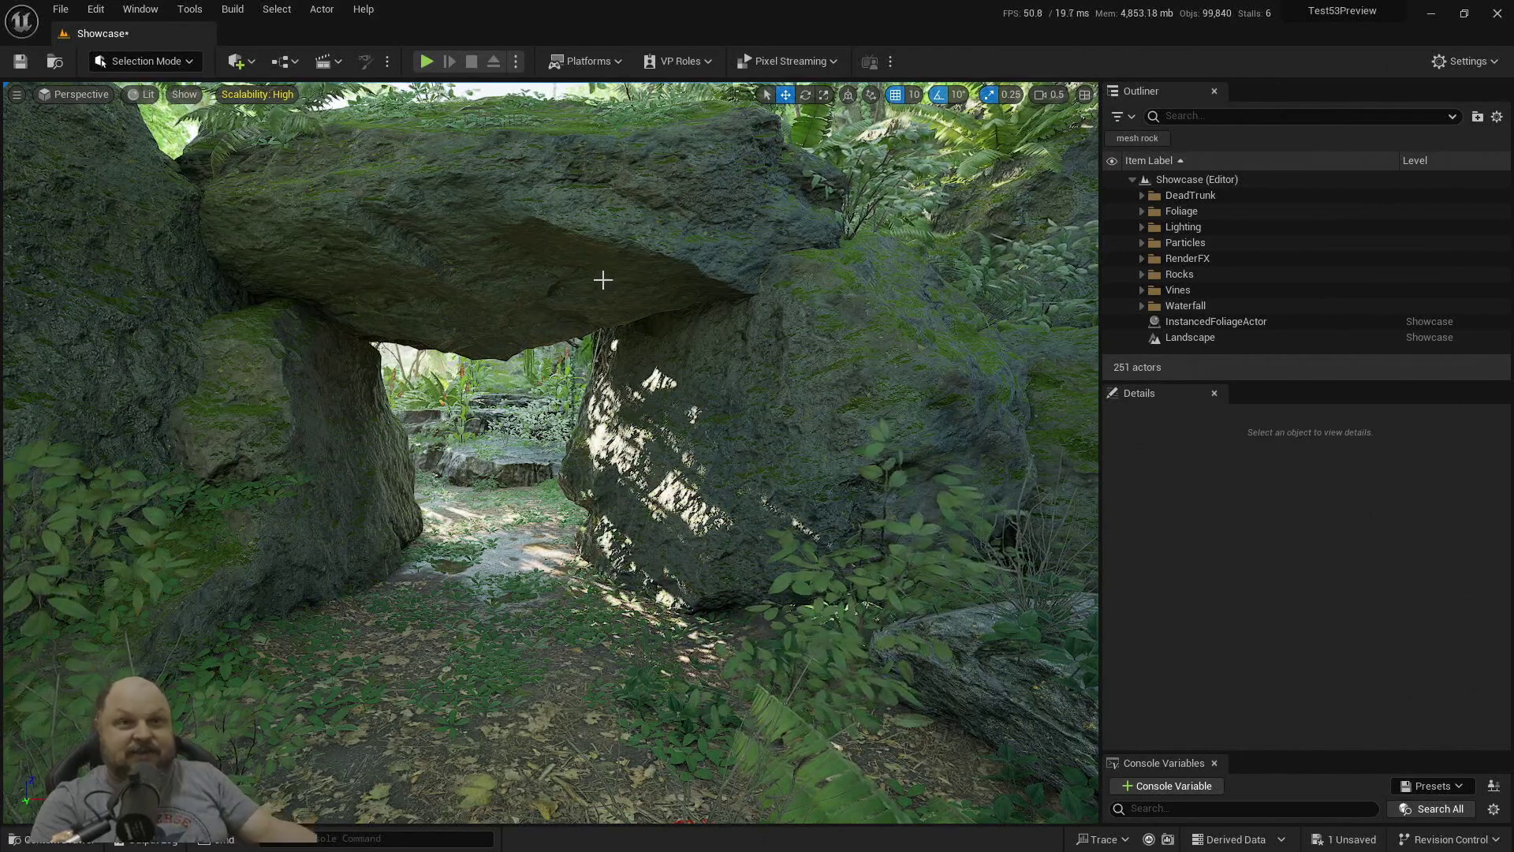
Place a Color Correction Region on the path beneath the rock arch
mouse_move(602, 280)
right_down()
mouse_move(561, 291)
mouse_move(584, 294)
right_up()
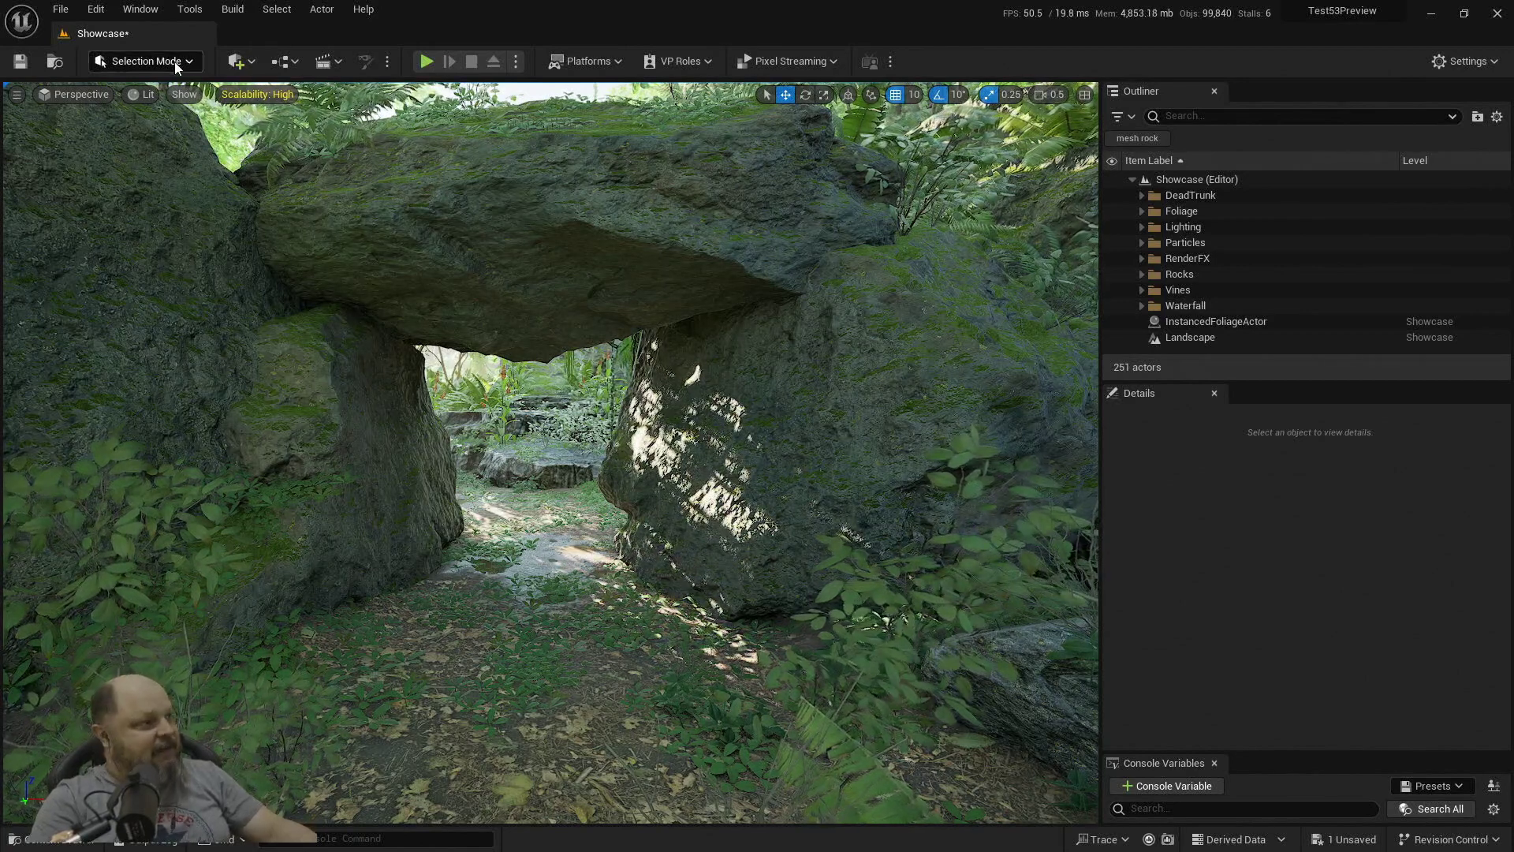
click(238, 62)
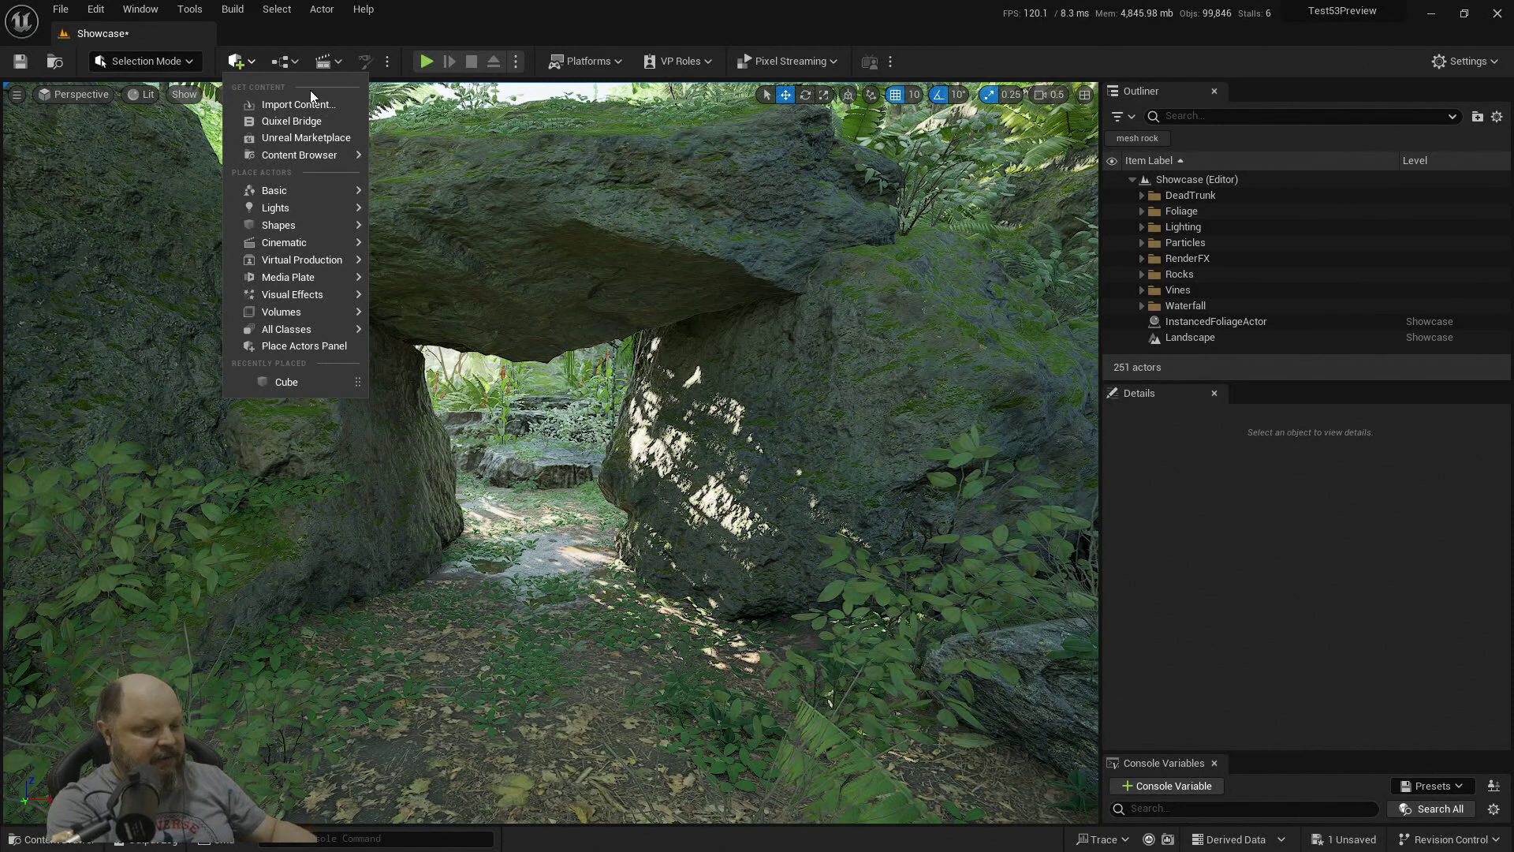
text(co)
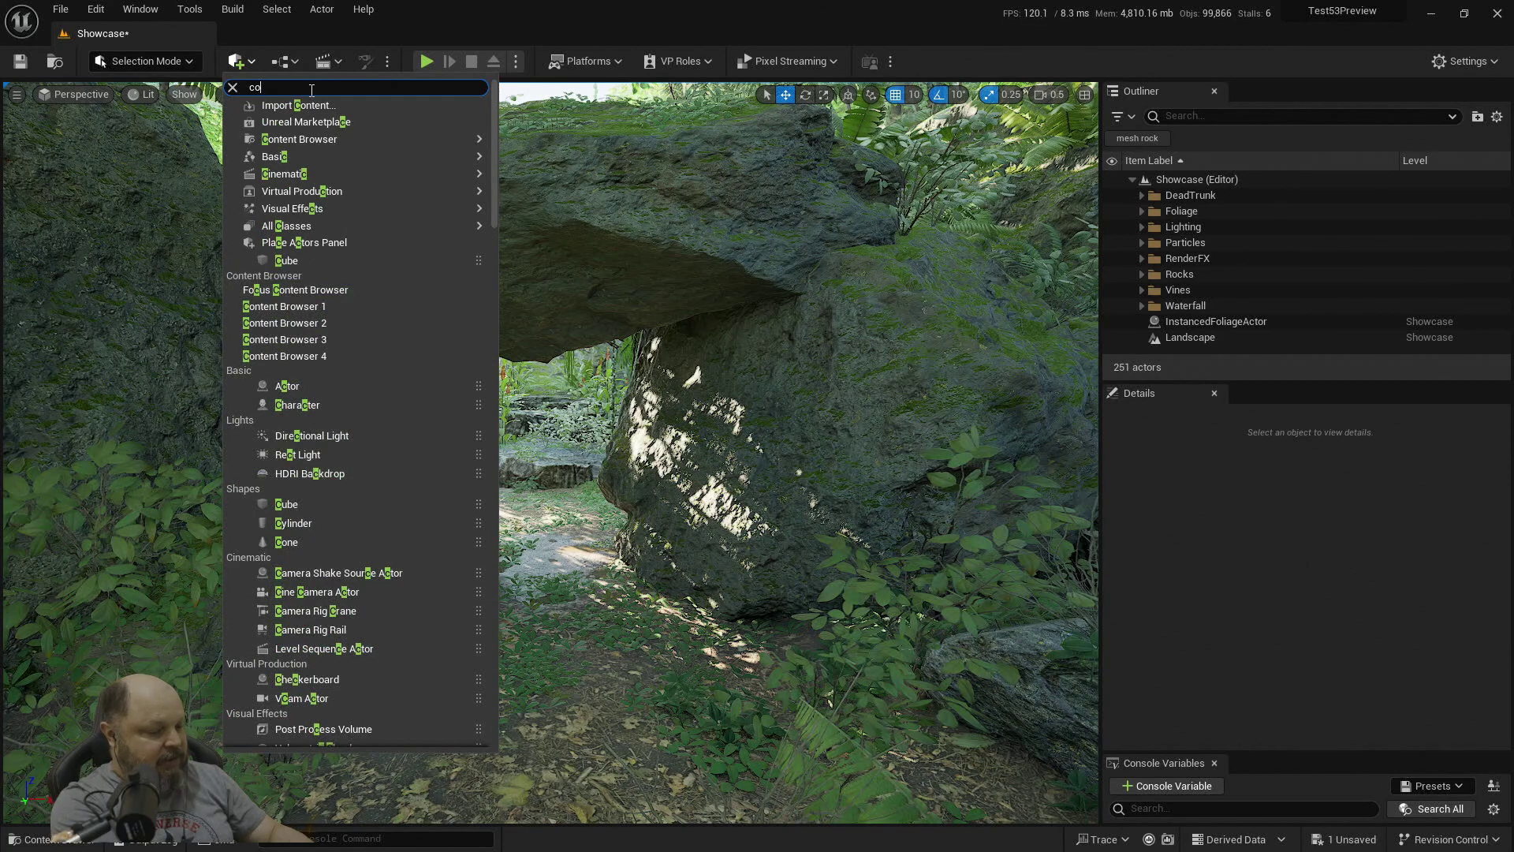
text(llor)
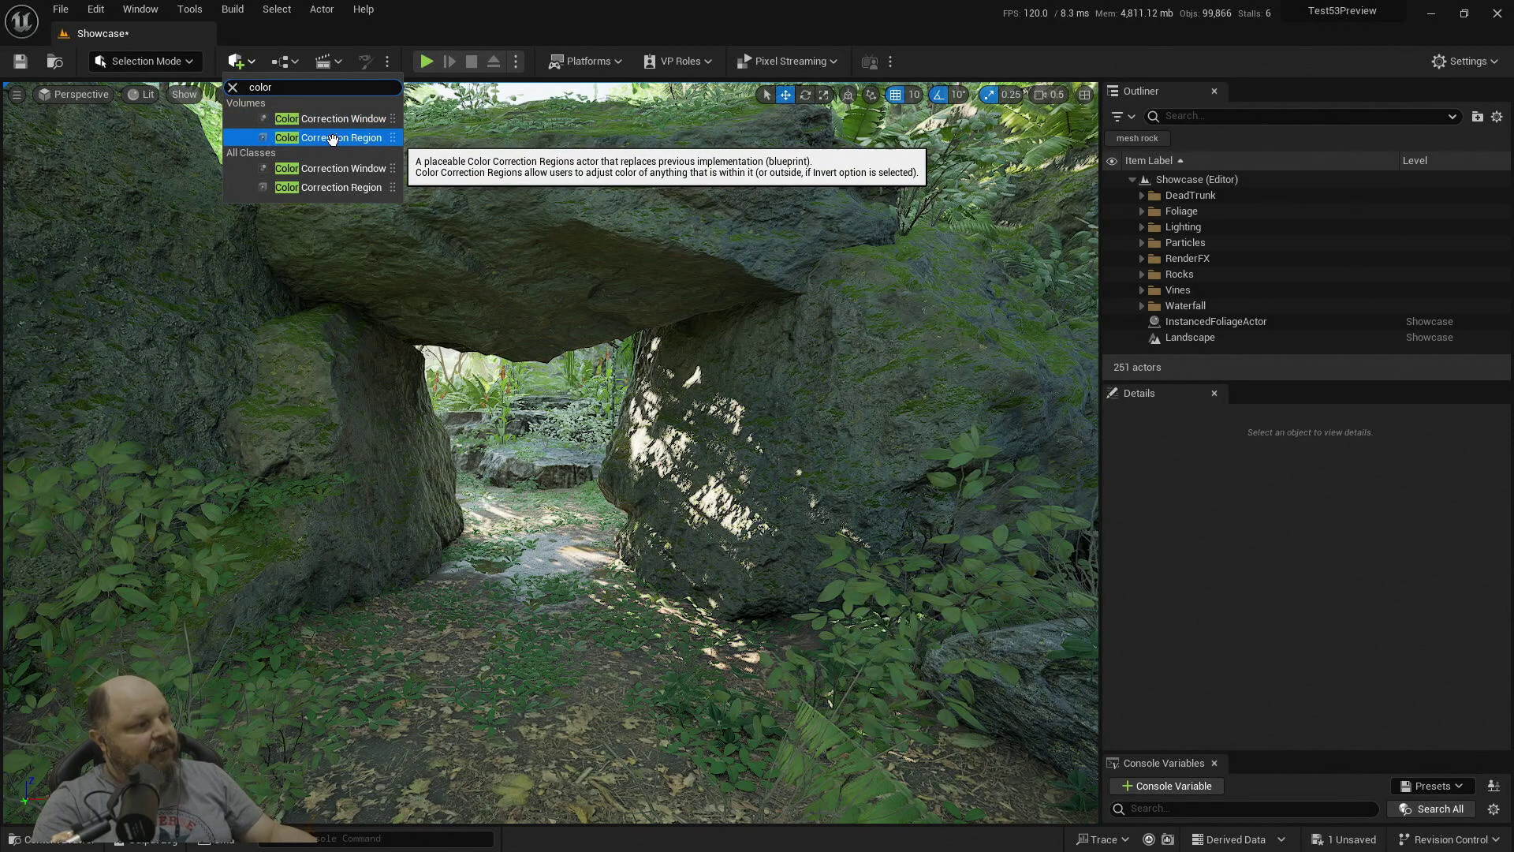
drag(319, 139, 581, 594)
Scale the color correction region up to cover the arch opening and raise it slightly above the path
key(r)
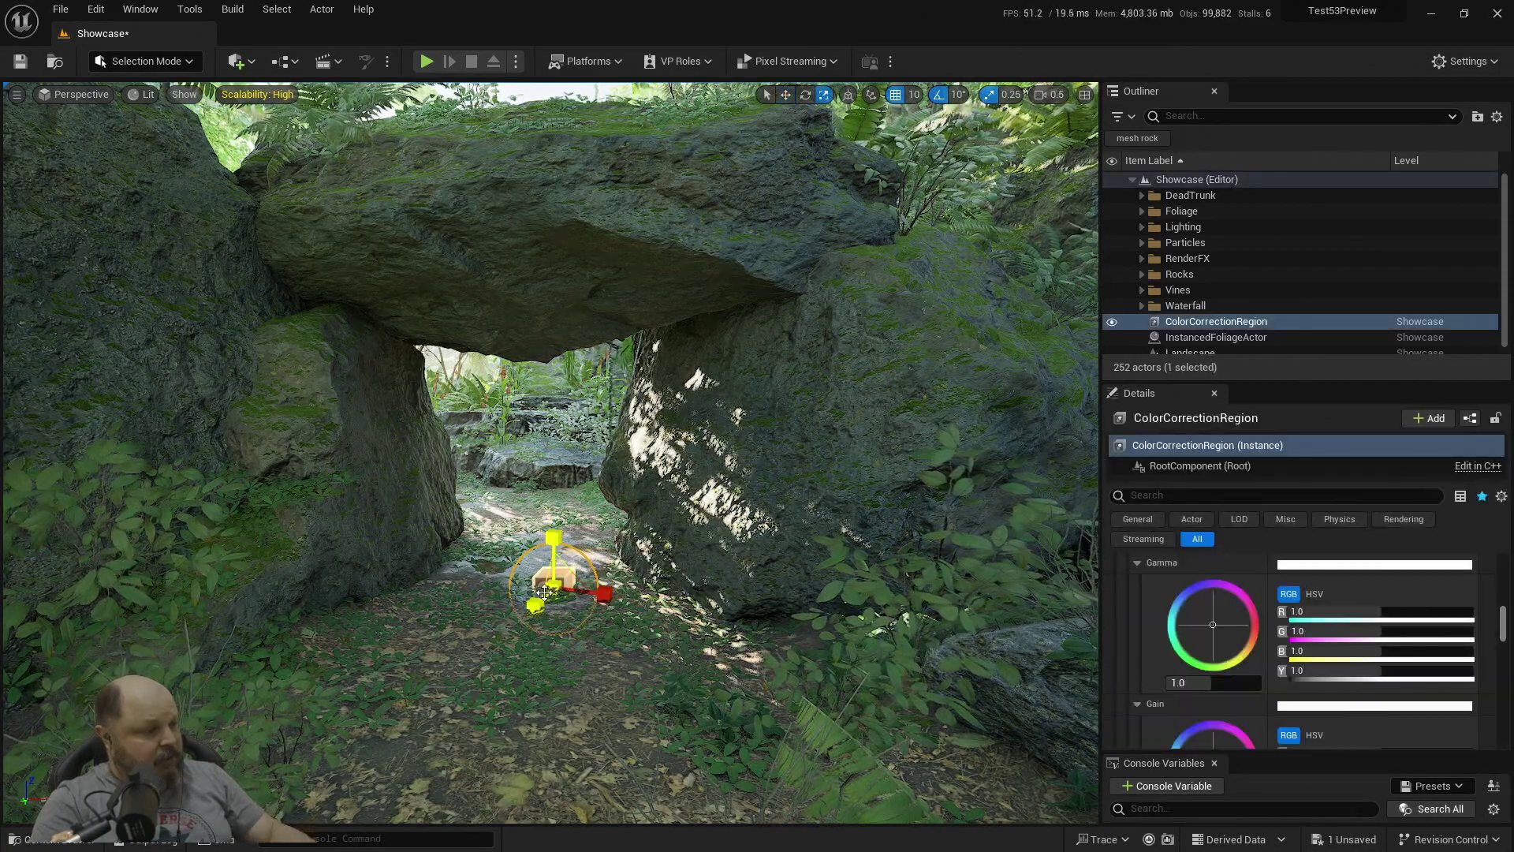
drag(554, 586, 557, 479)
key(w)
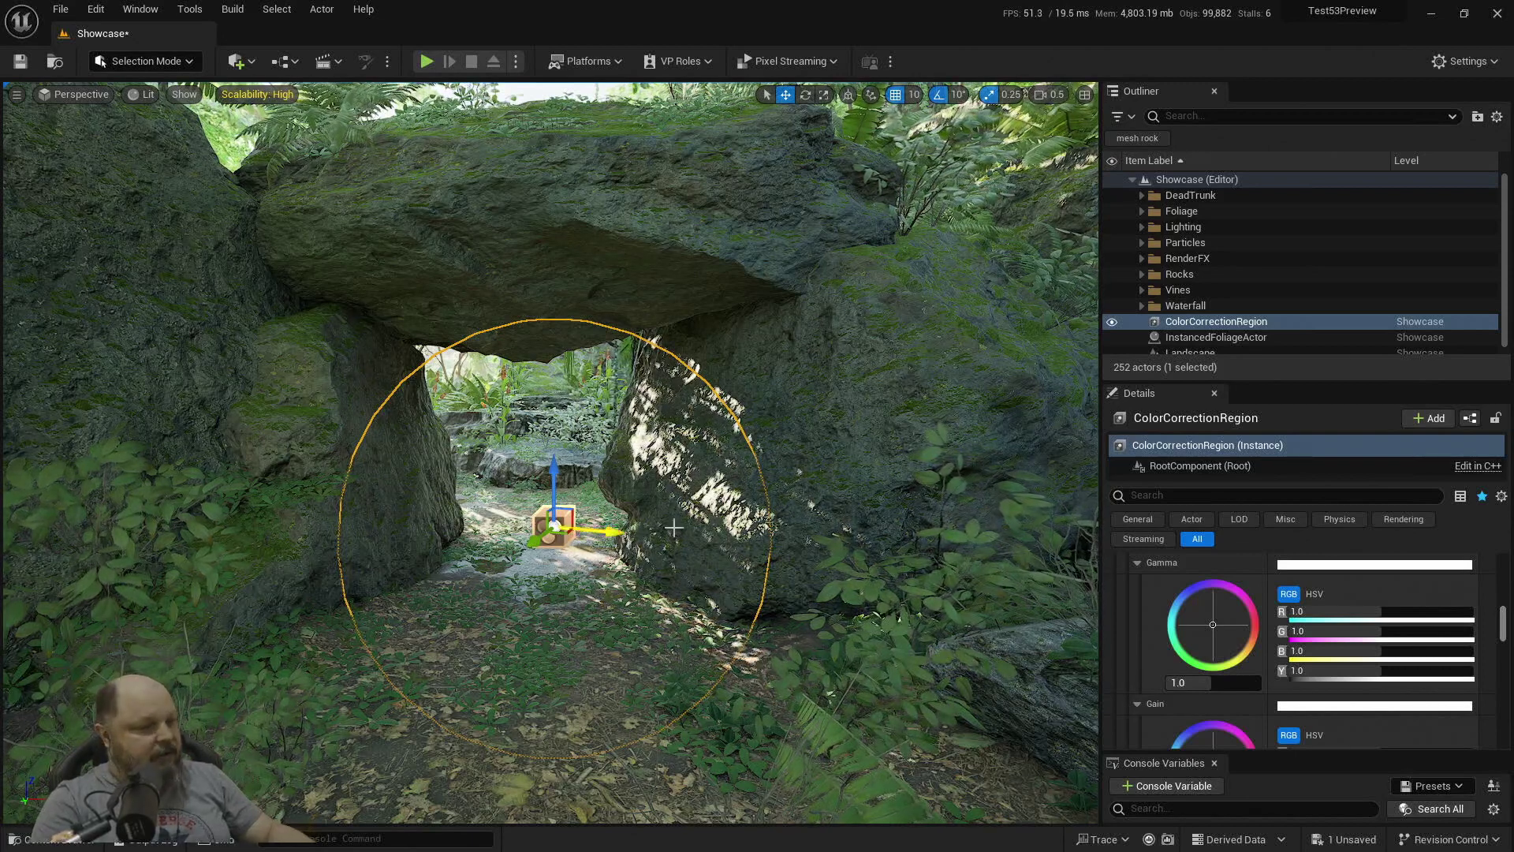
Set the region's color temperature to 2796 and enlarge the region to span the whole rock arch
scroll(1160, 626, up, 5)
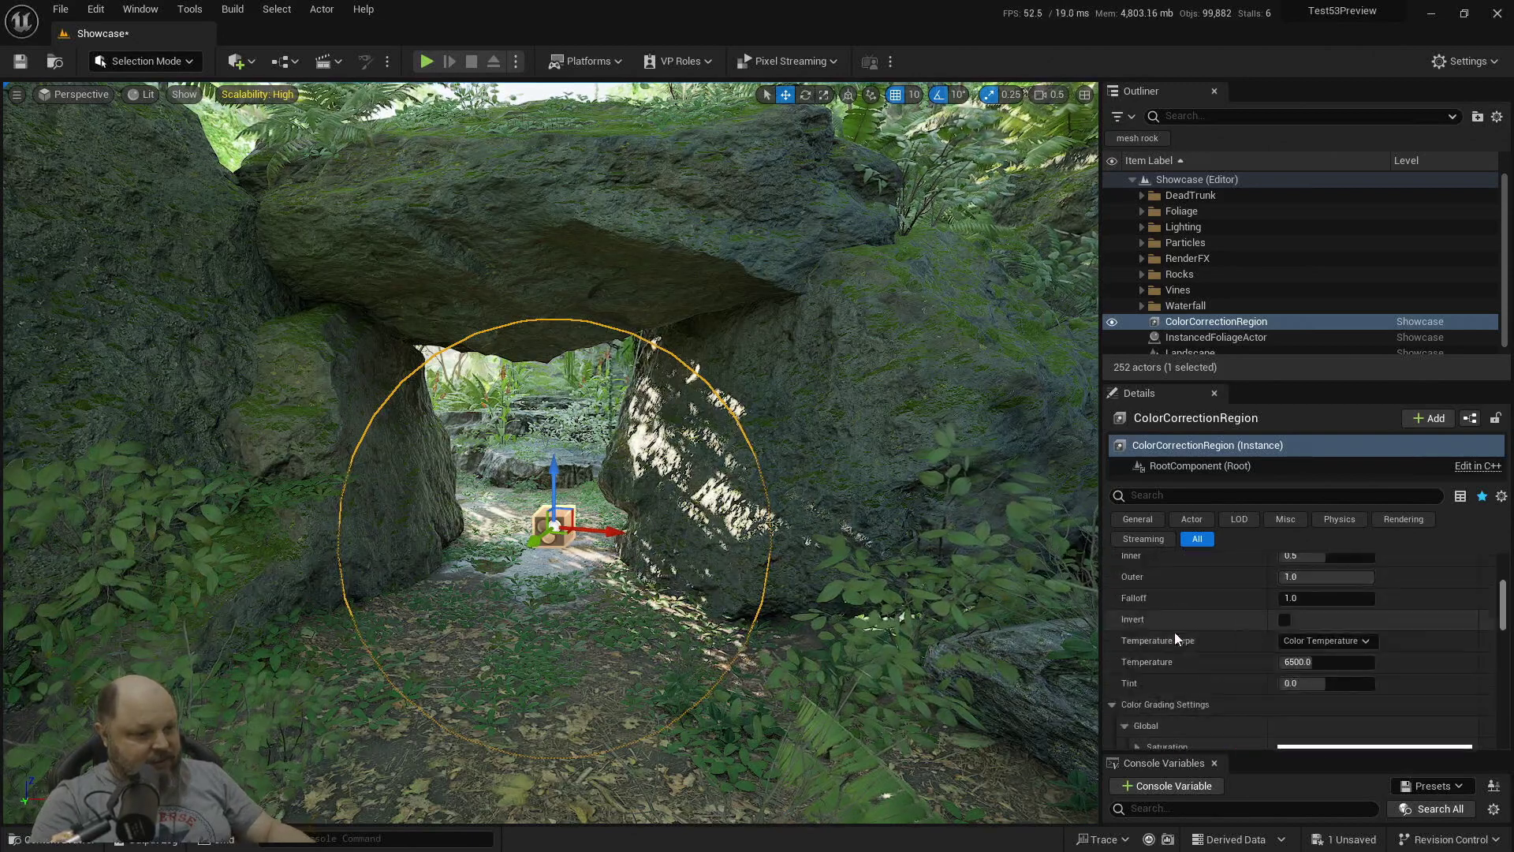
drag(1317, 664, 1245, 664)
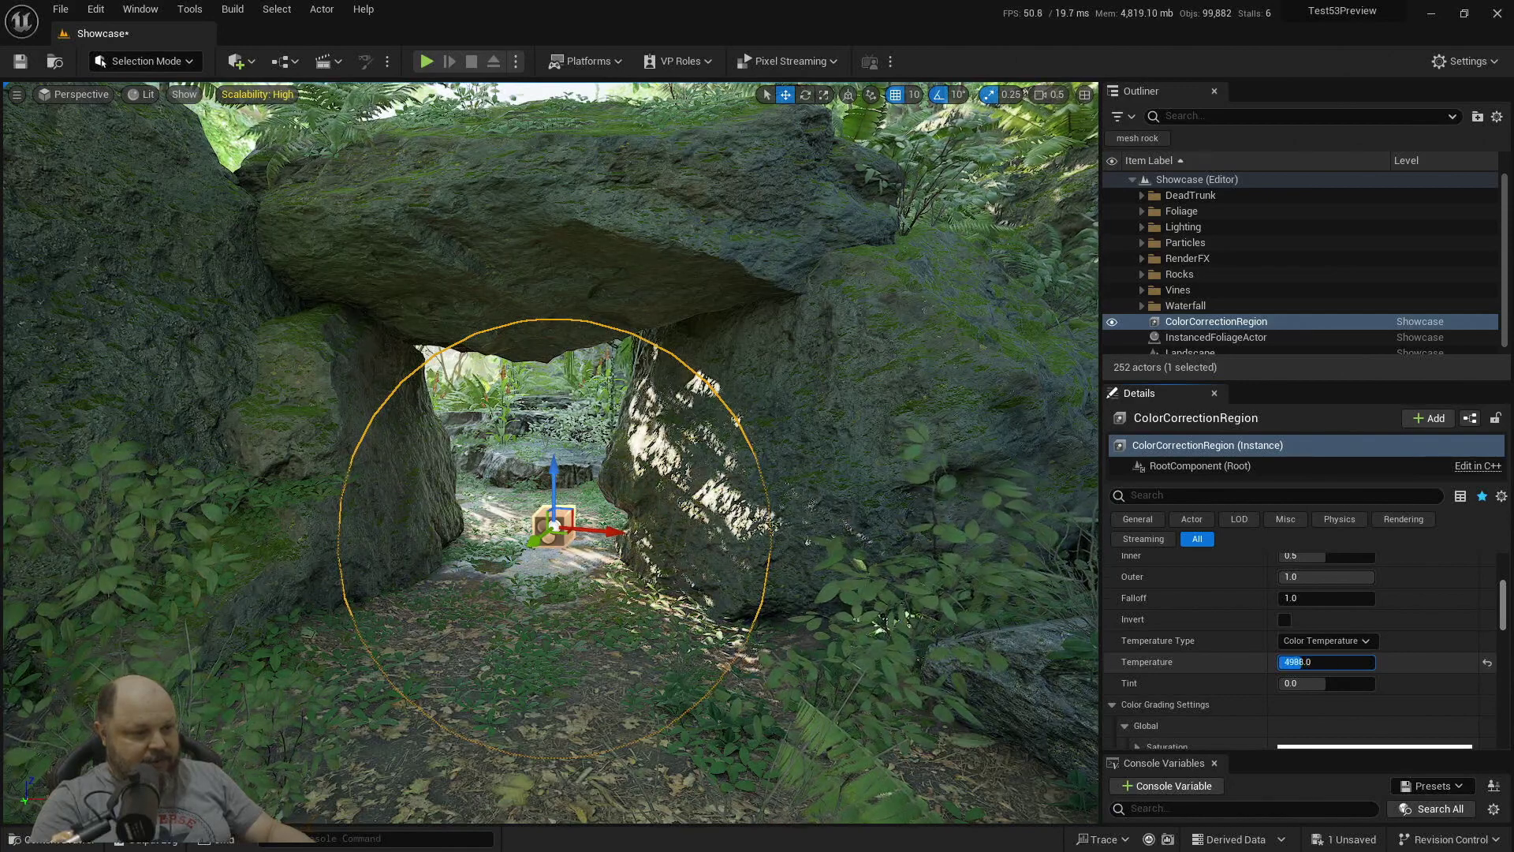
key(Return)
drag(552, 527, 623, 501)
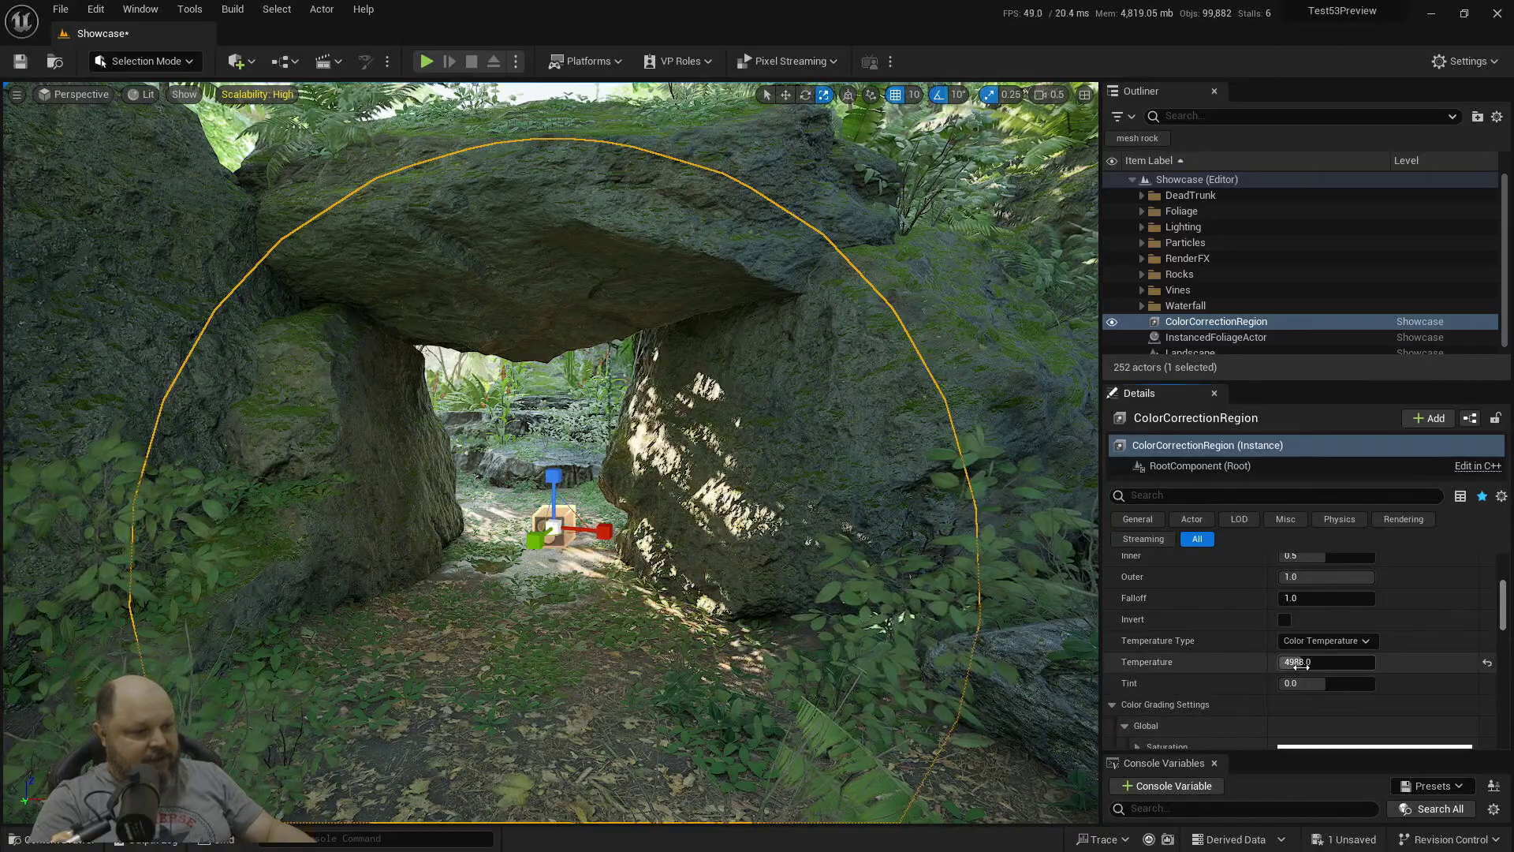
drag(1294, 661, 1309, 661)
Examine the warm tint on the rocks and ground under the arch from near and far
right_drag(622, 502, 768, 532)
scroll(686, 485, down, 2)
right_drag(581, 453, 578, 452)
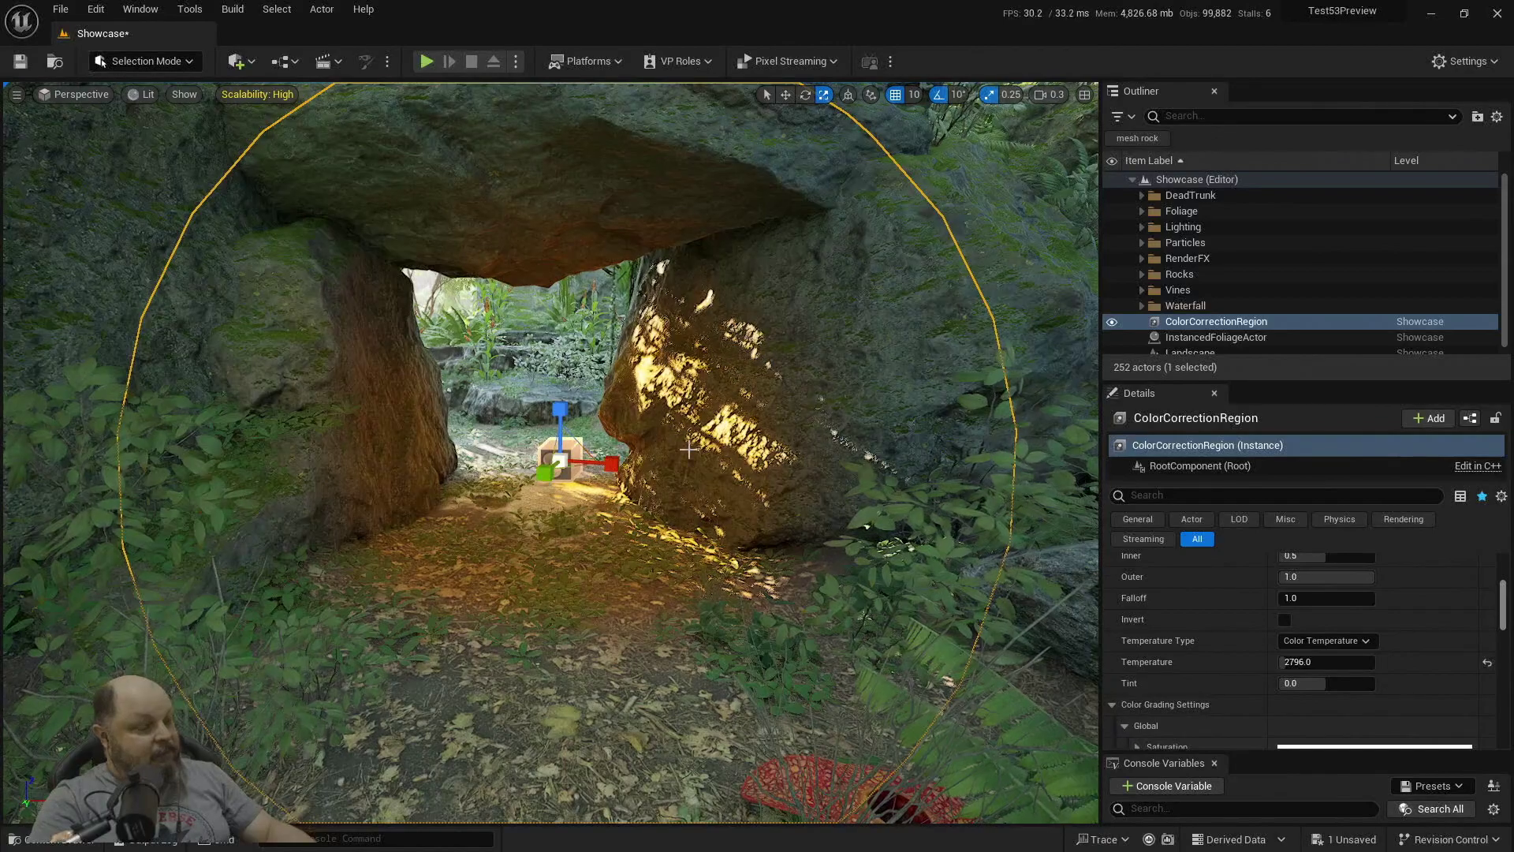
right_drag(653, 411, 612, 359)
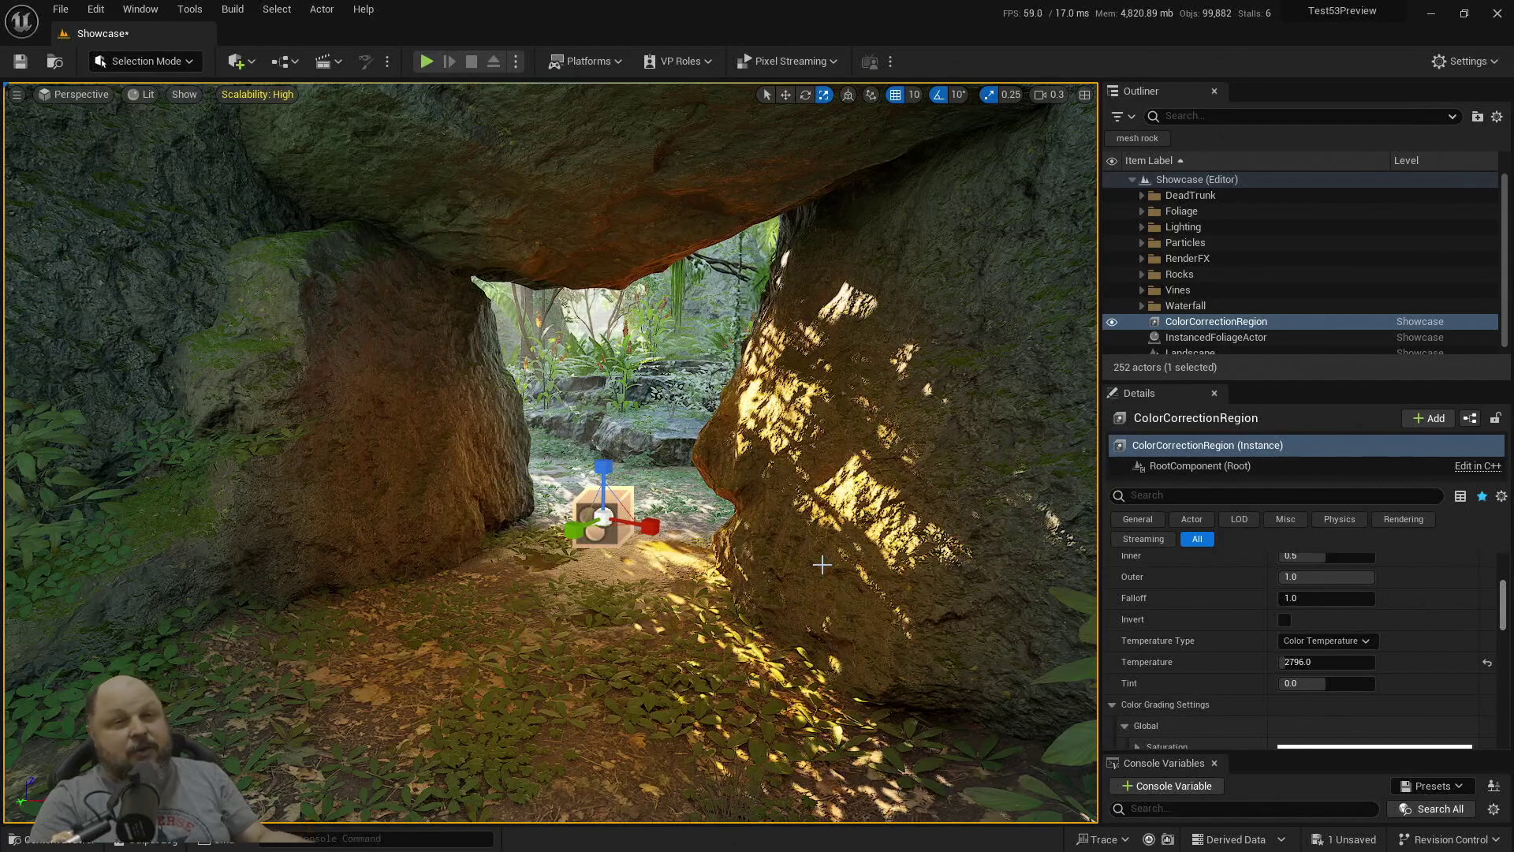
mouse_move(828, 565)
right_down()
mouse_move(829, 530)
mouse_move(792, 506)
mouse_move(802, 552)
mouse_move(858, 557)
right_up()
key(s)
scroll(812, 507, up, 1)
key(w)
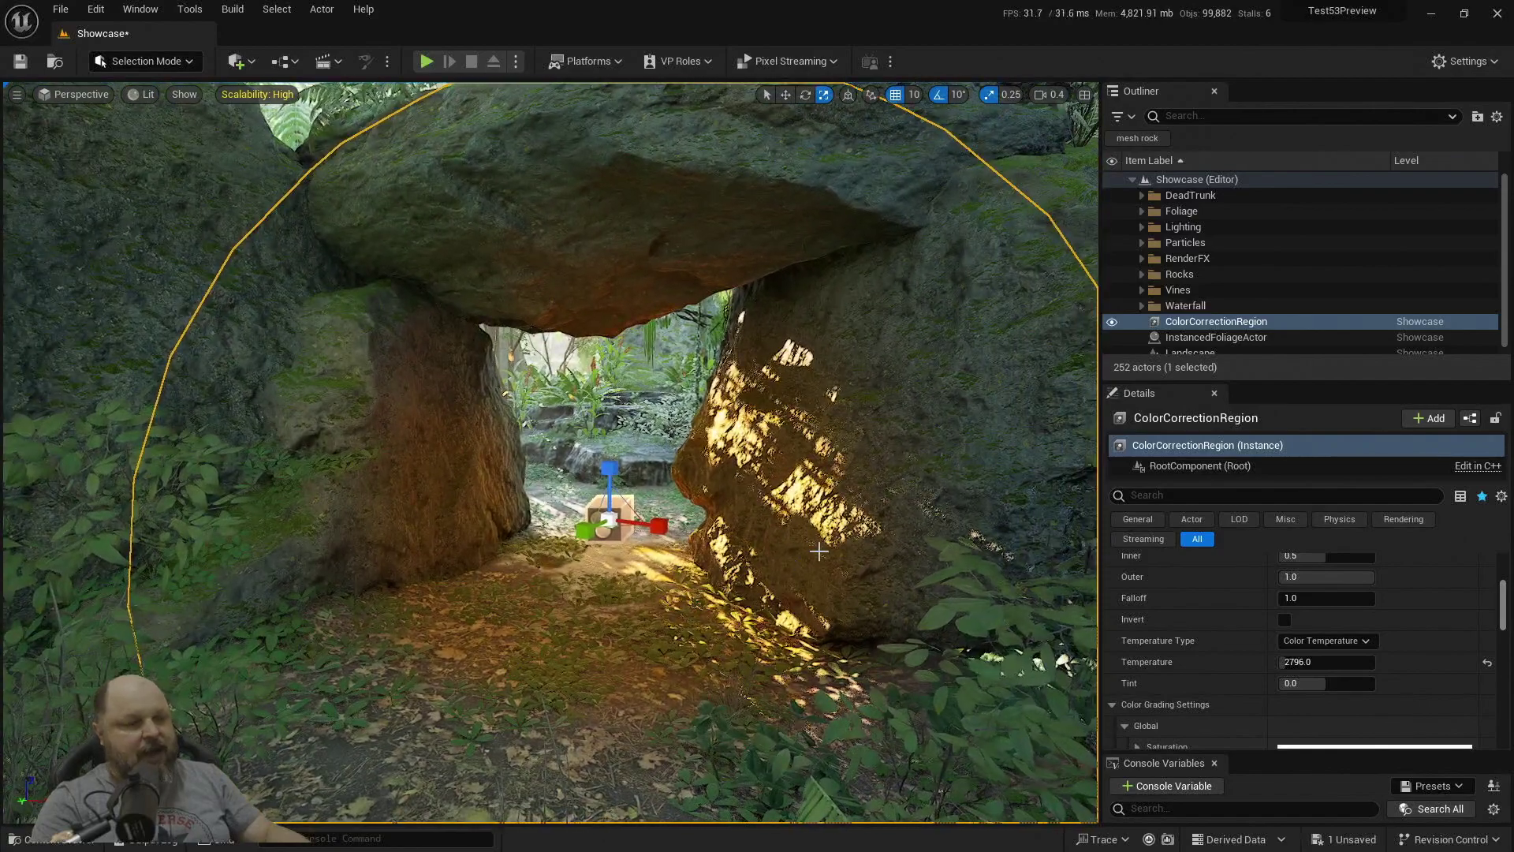
Raise the color correction region to the middle of the arch opening
key(w)
right_drag(612, 482, 598, 475)
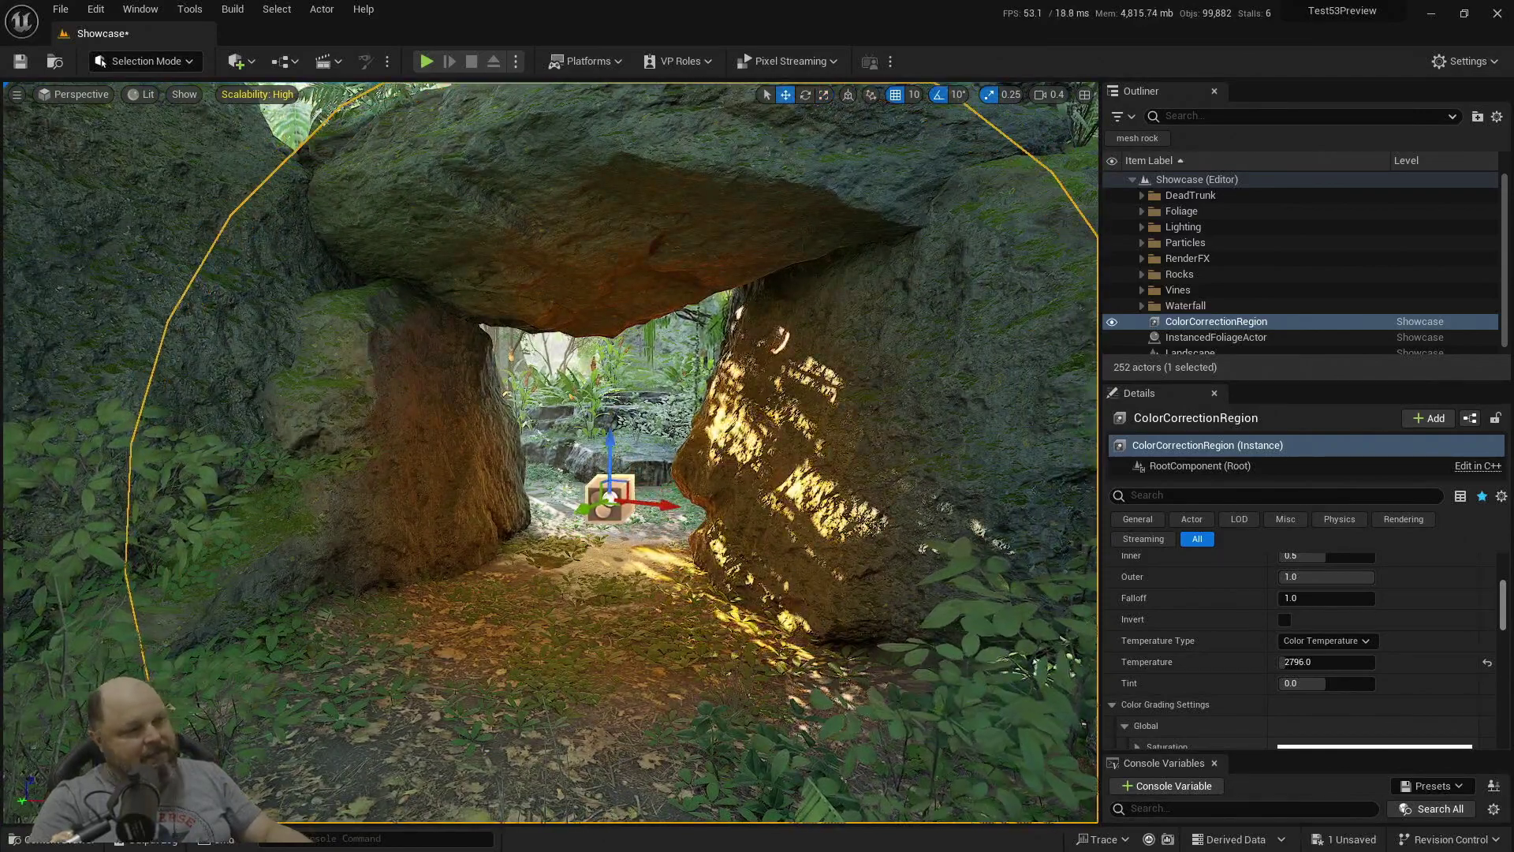
drag(605, 450, 613, 341)
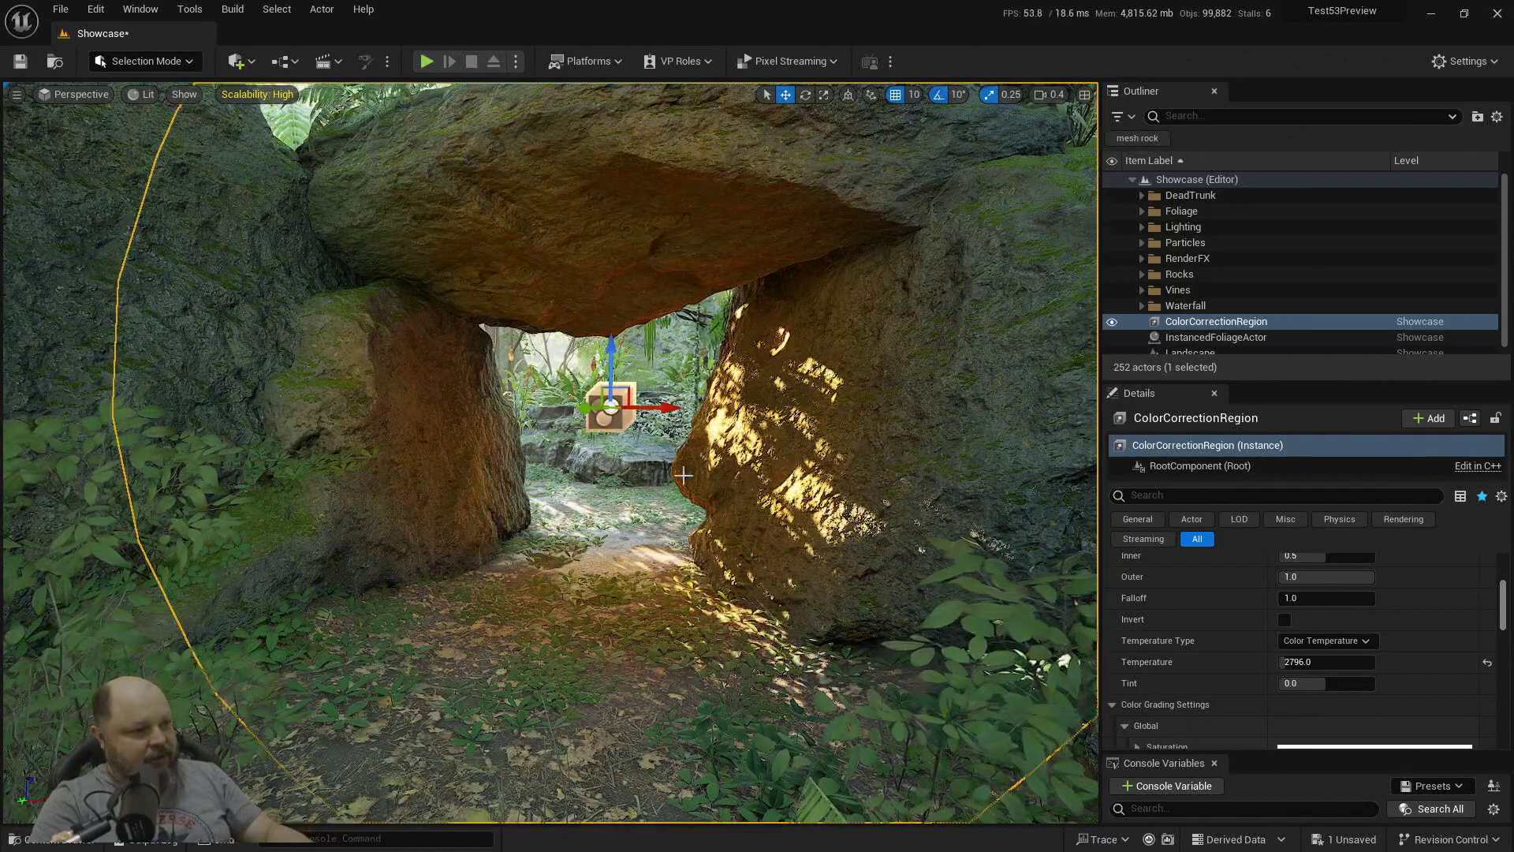
Reset the region's temperature to its default and lower its global gain to 0.49
click(1487, 662)
scroll(1208, 671, down, 3)
scroll(1208, 666, down, 2)
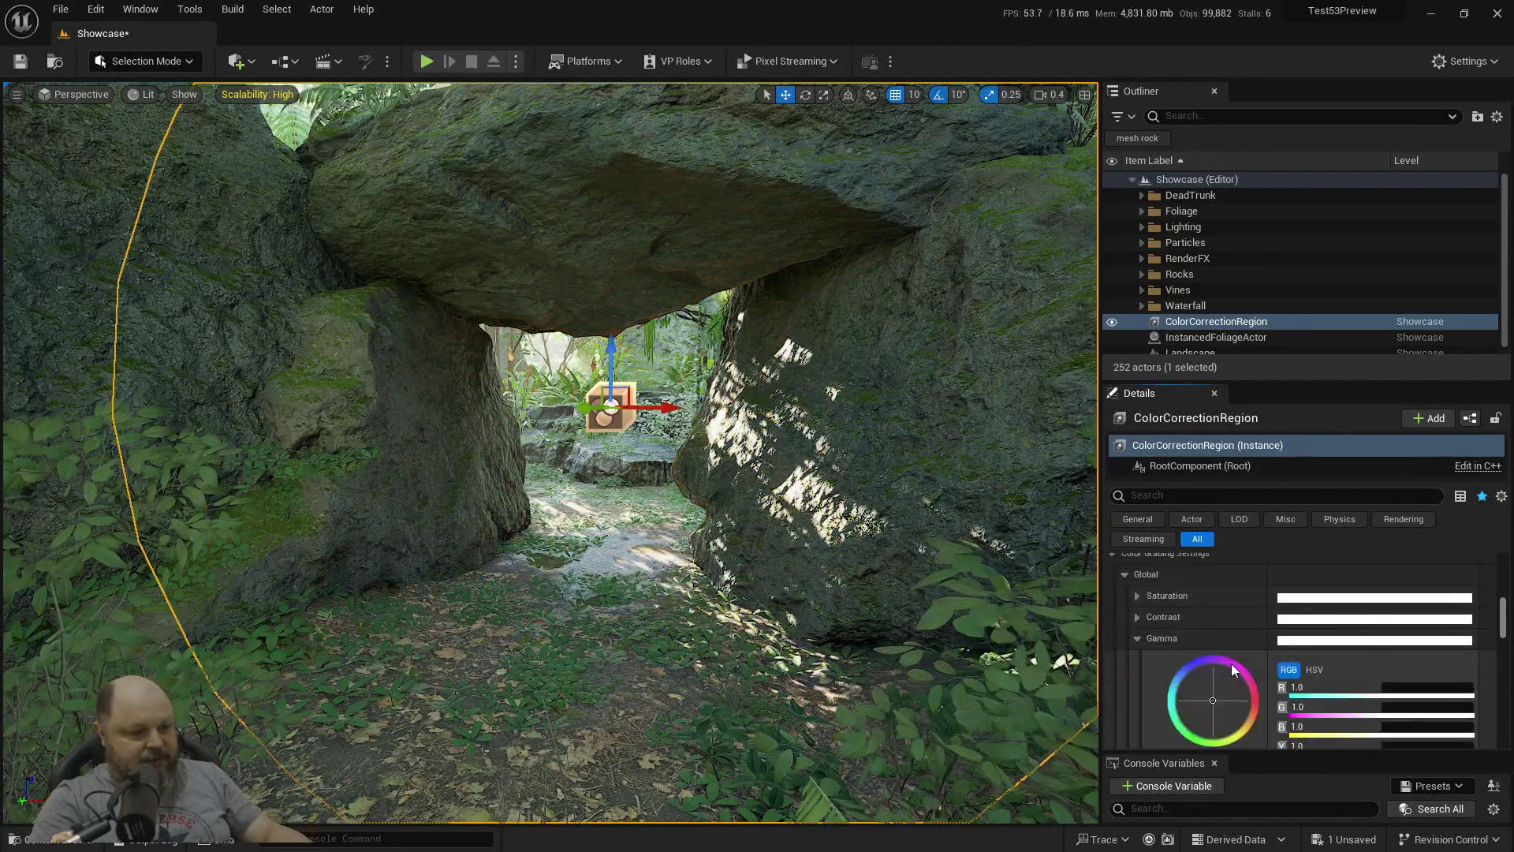
click(1136, 637)
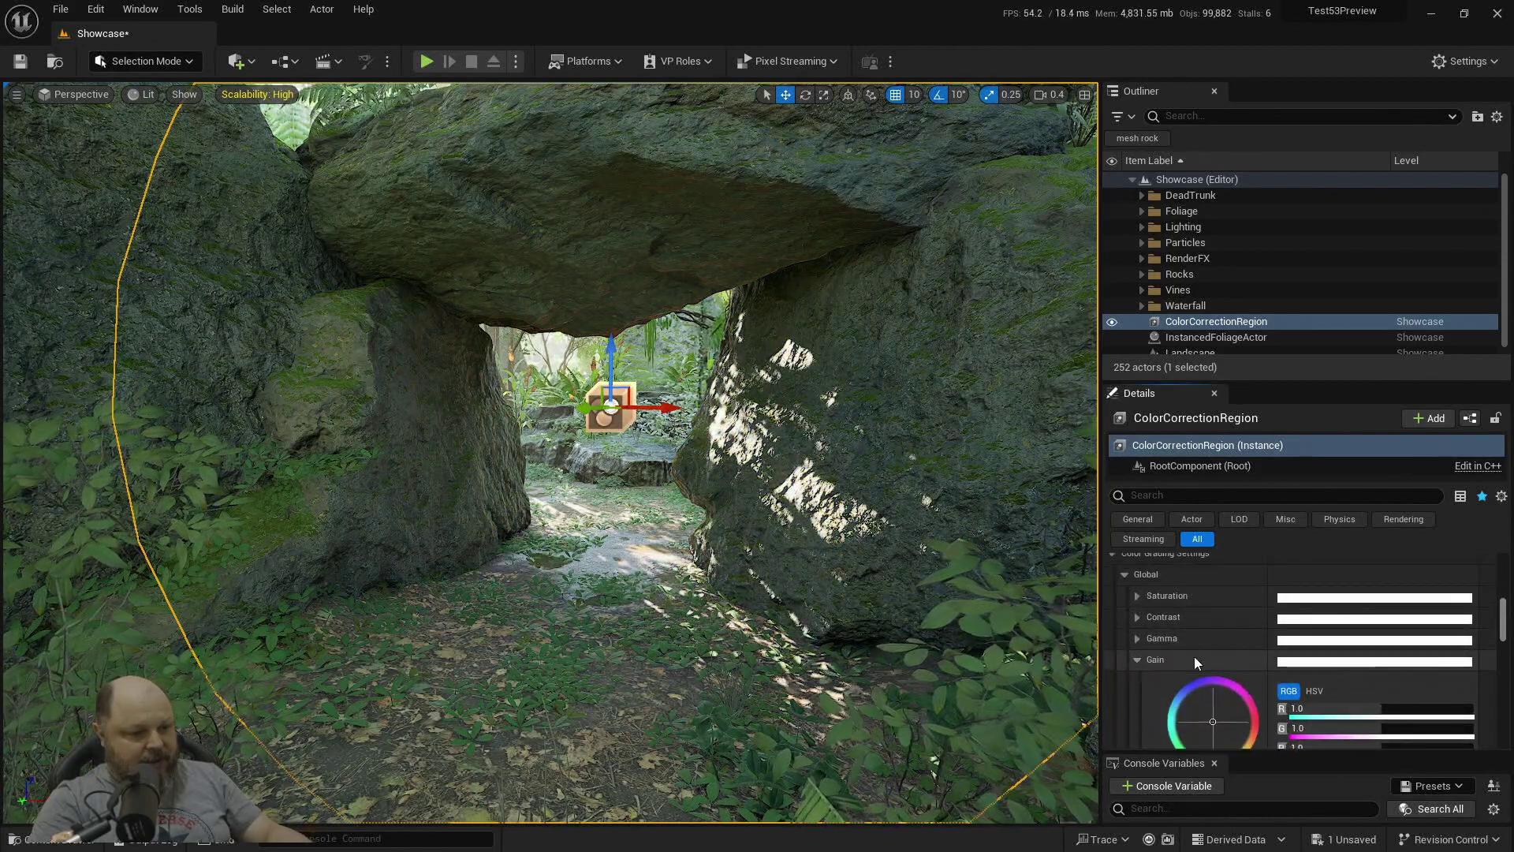
scroll(1200, 655, down, 3)
mouse_move(1207, 682)
mouse_down()
mouse_move(1167, 682)
mouse_move(1189, 679)
mouse_up()
Compare the arch with the color correction region hidden and shown, leaving the region visible
right_drag(1060, 655, 1044, 671)
right_drag(677, 416, 764, 419)
key(a)
scroll(763, 419, up, 1)
key(w)
scroll(763, 418, down, 4)
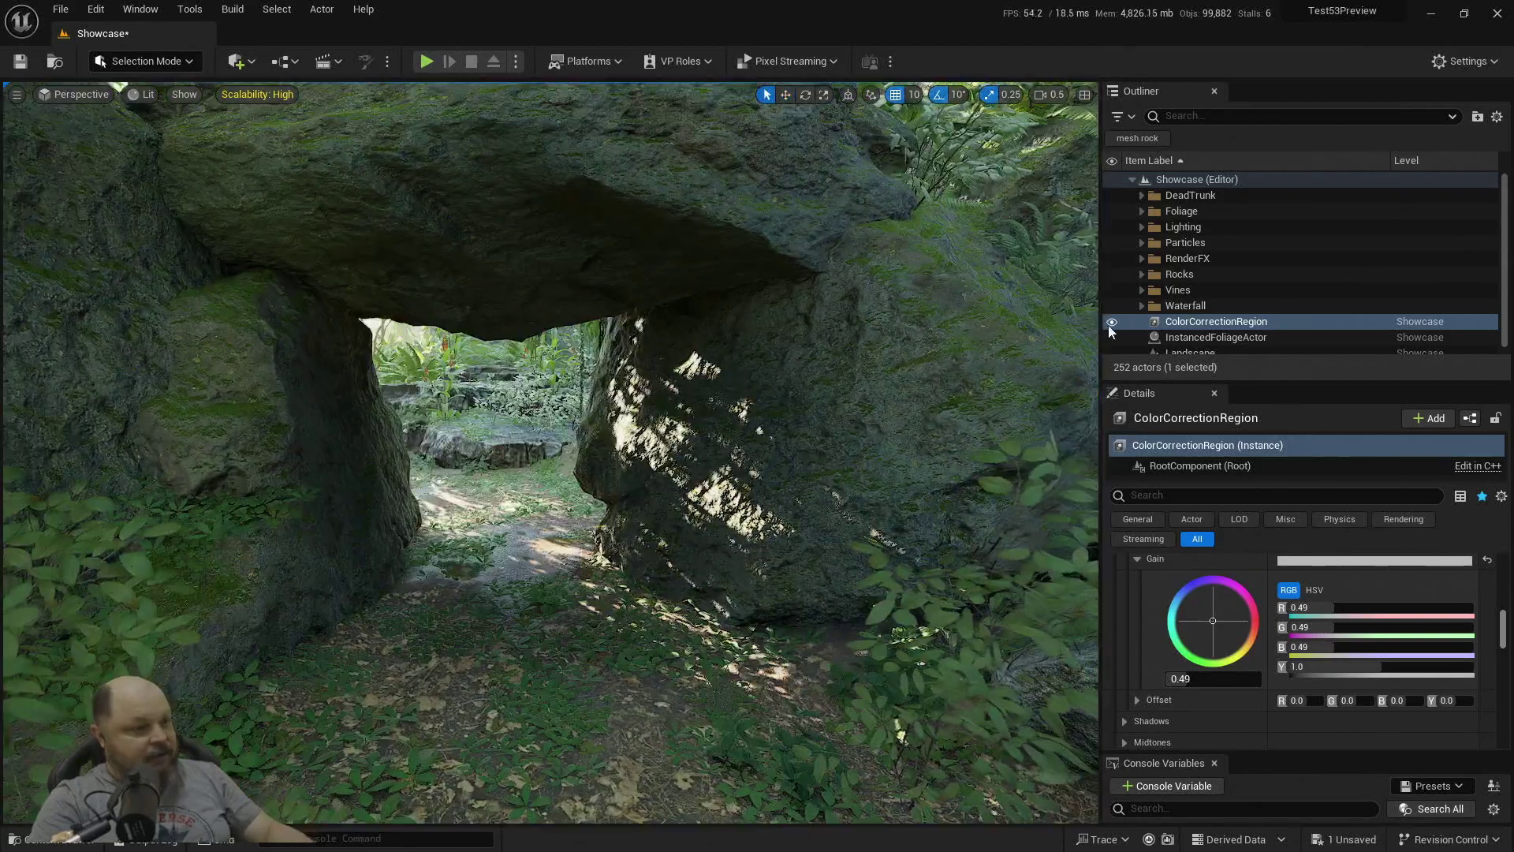
click(1111, 321)
click(1111, 321)
click(1111, 322)
click(1111, 322)
Place a Color Correction Window on the ground in front of the rock arch
mouse_move(763, 418)
right_down()
mouse_move(730, 414)
mouse_move(769, 434)
right_up()
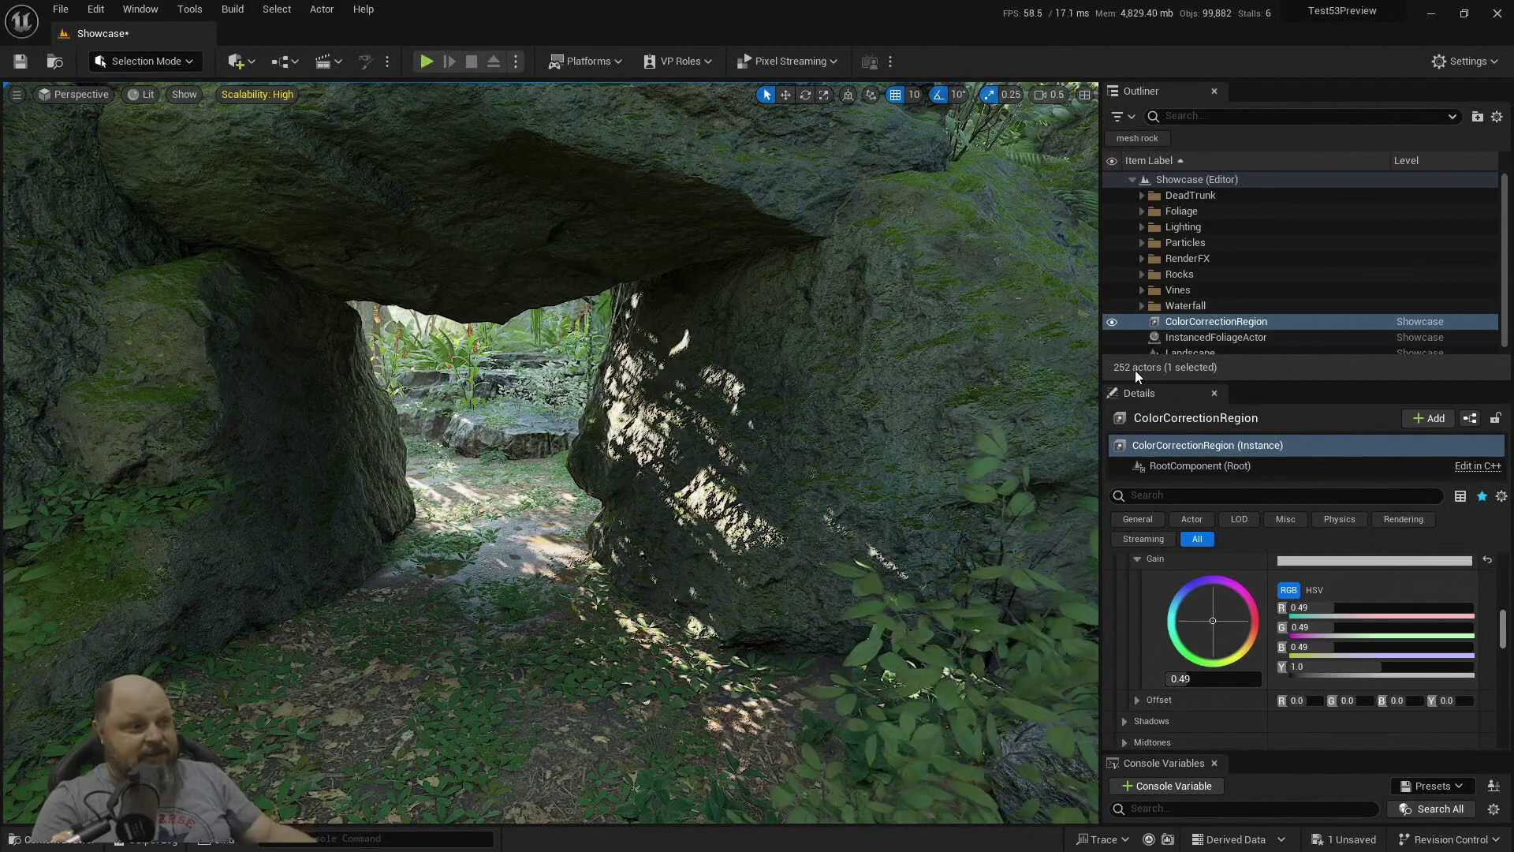
right_drag(827, 517, 816, 471)
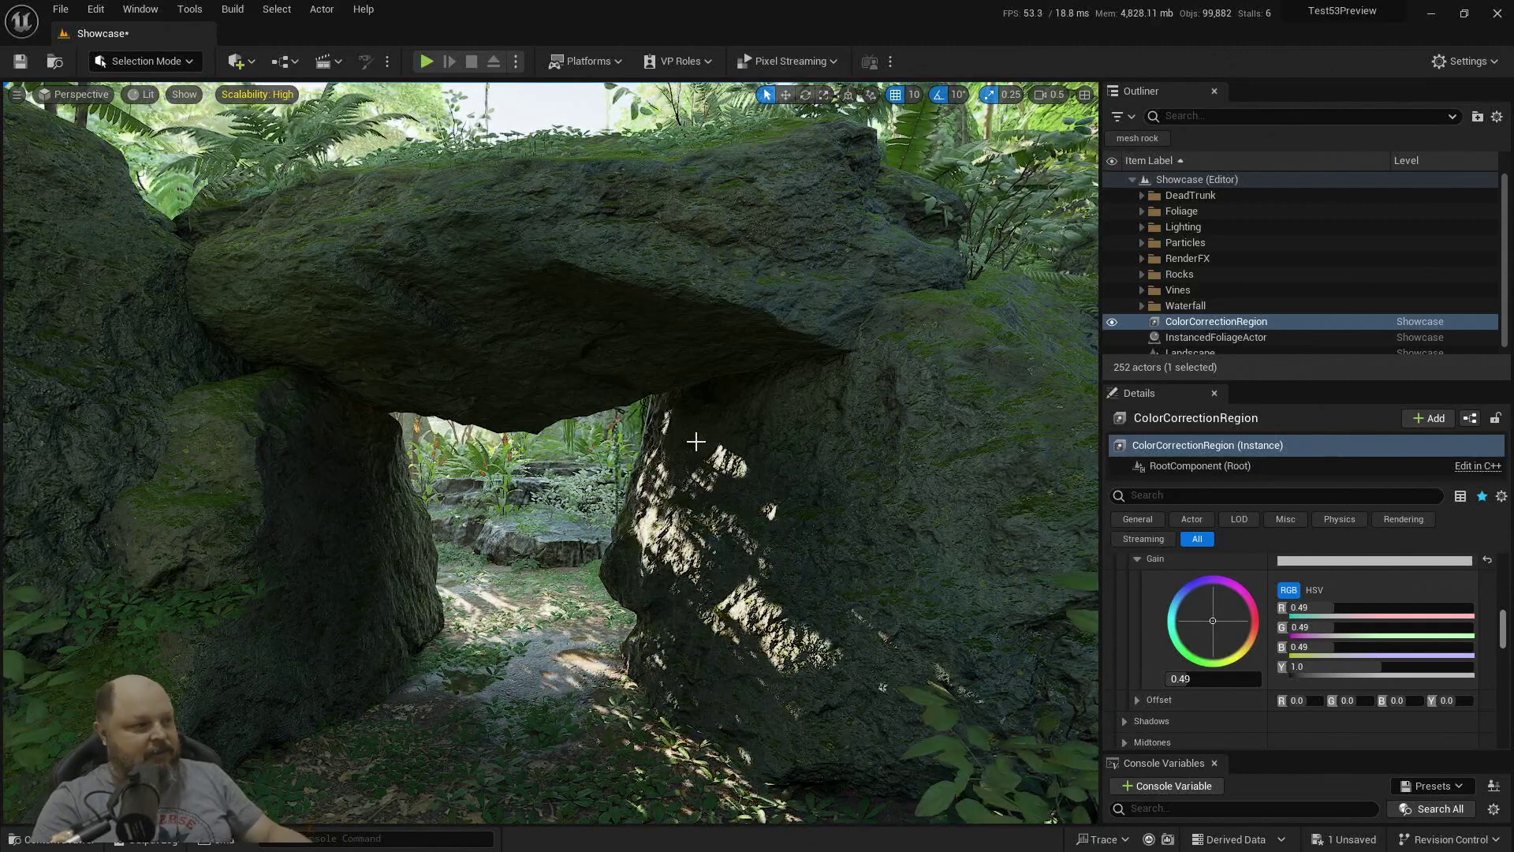
key(s)
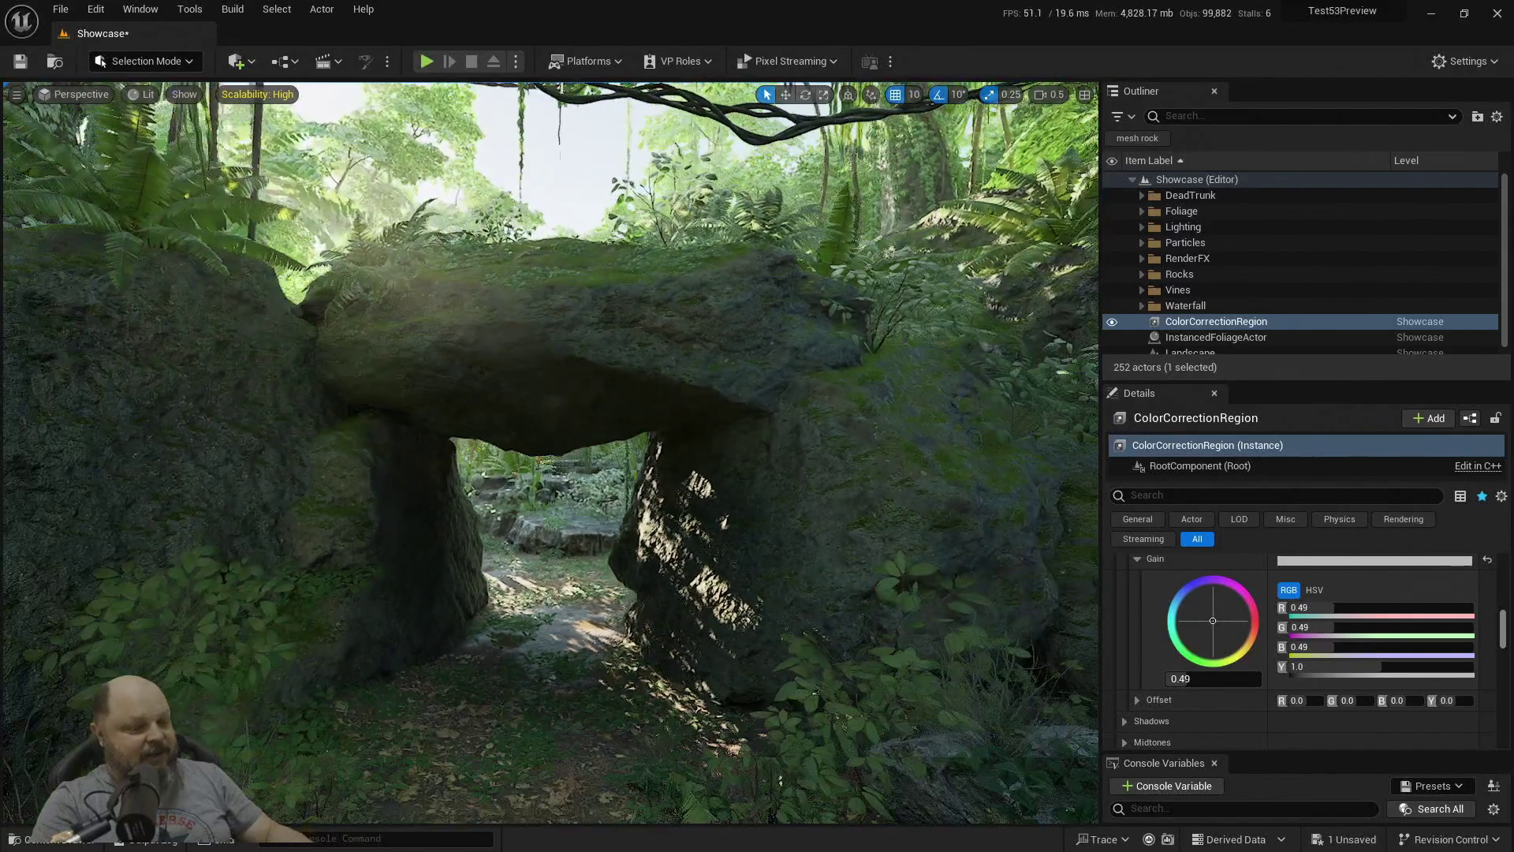
key(w)
key(w)
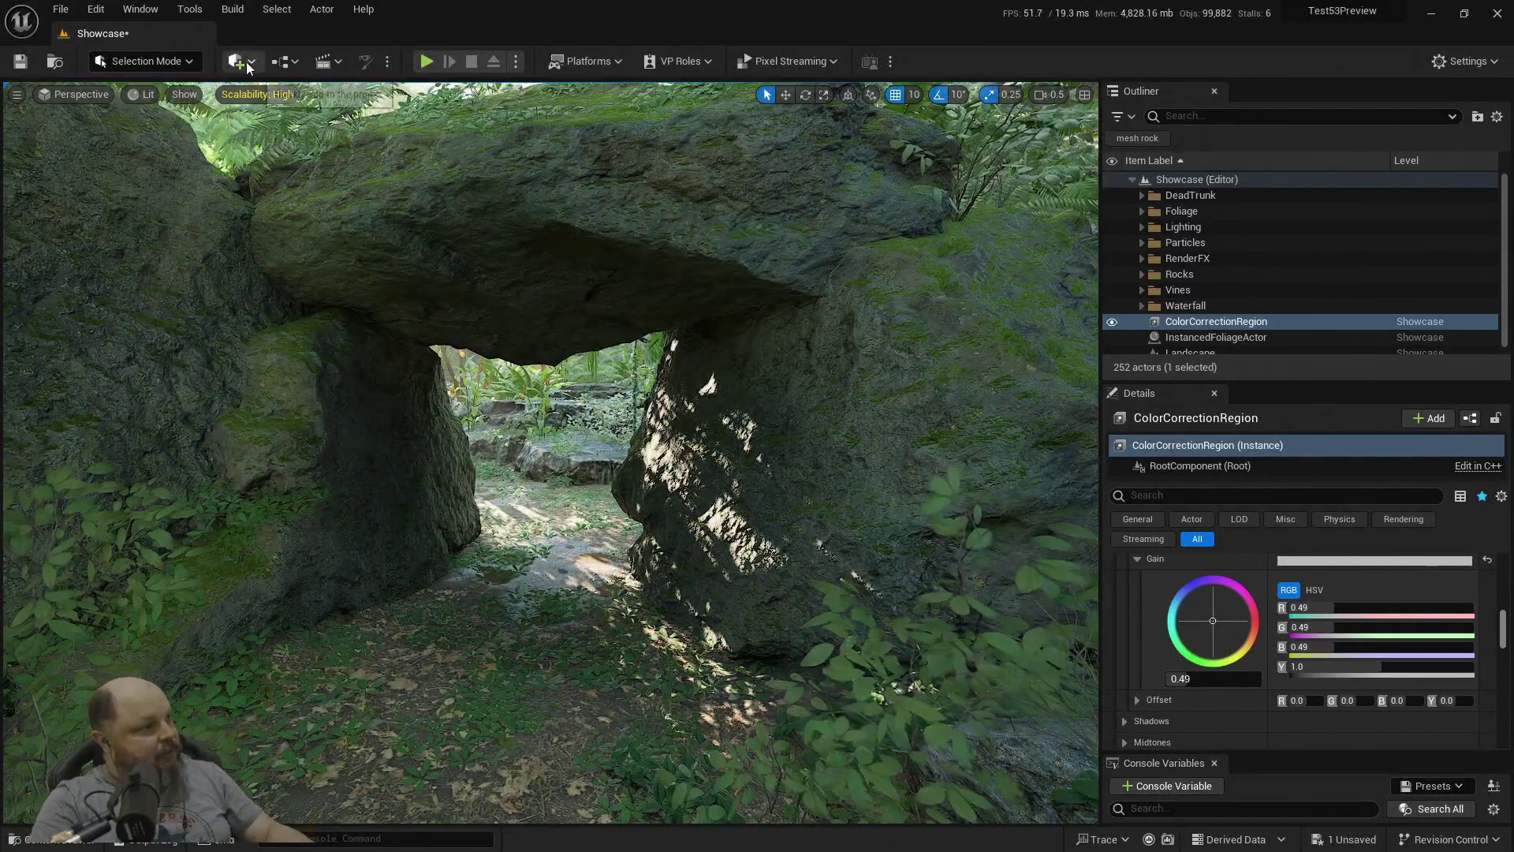
click(237, 61)
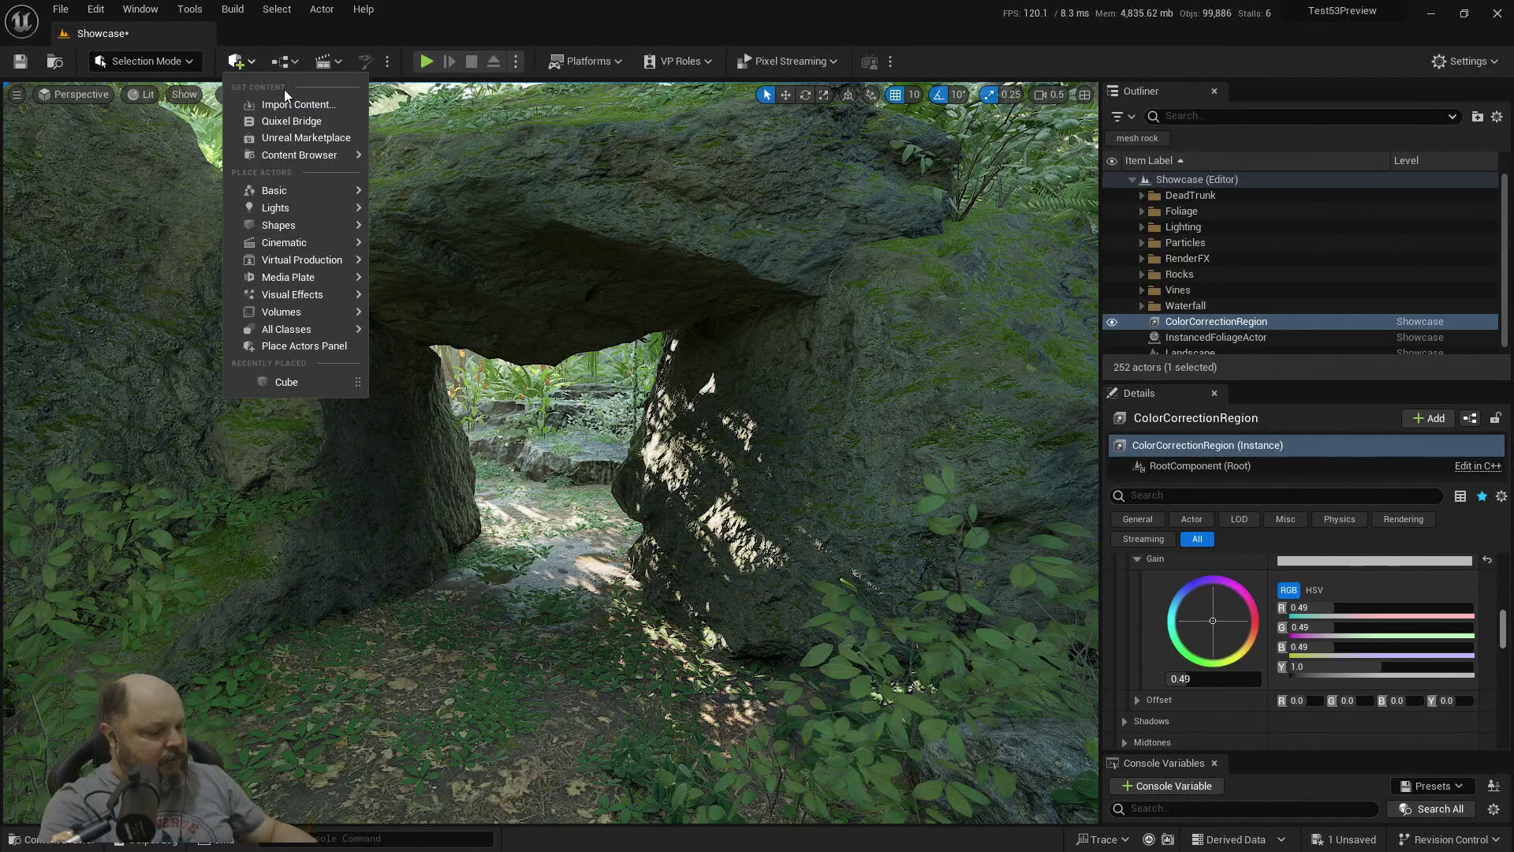
text(color)
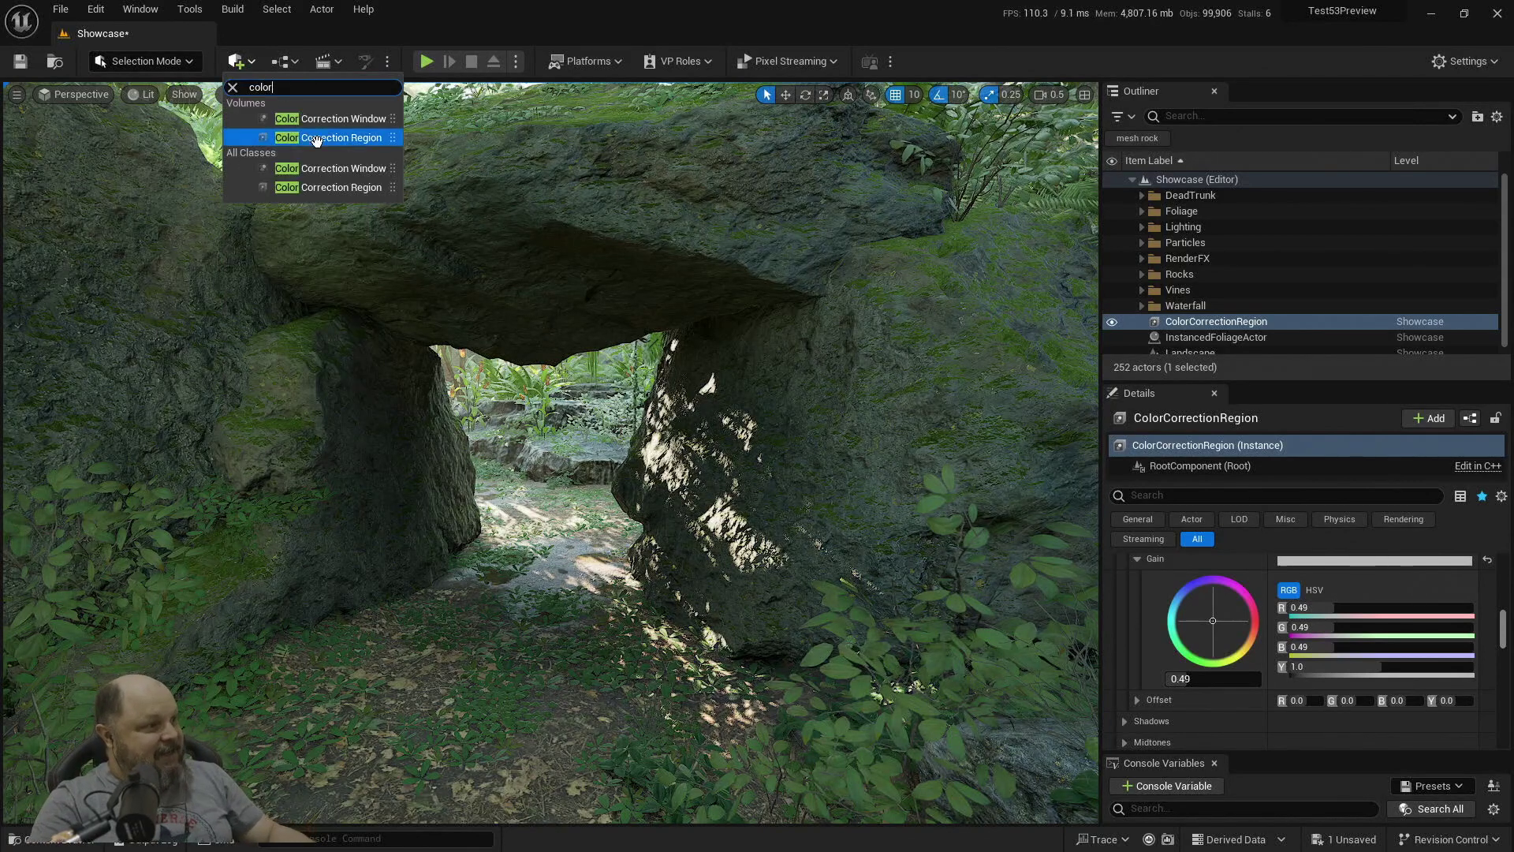
drag(325, 120, 577, 690)
right_drag(513, 708, 599, 708)
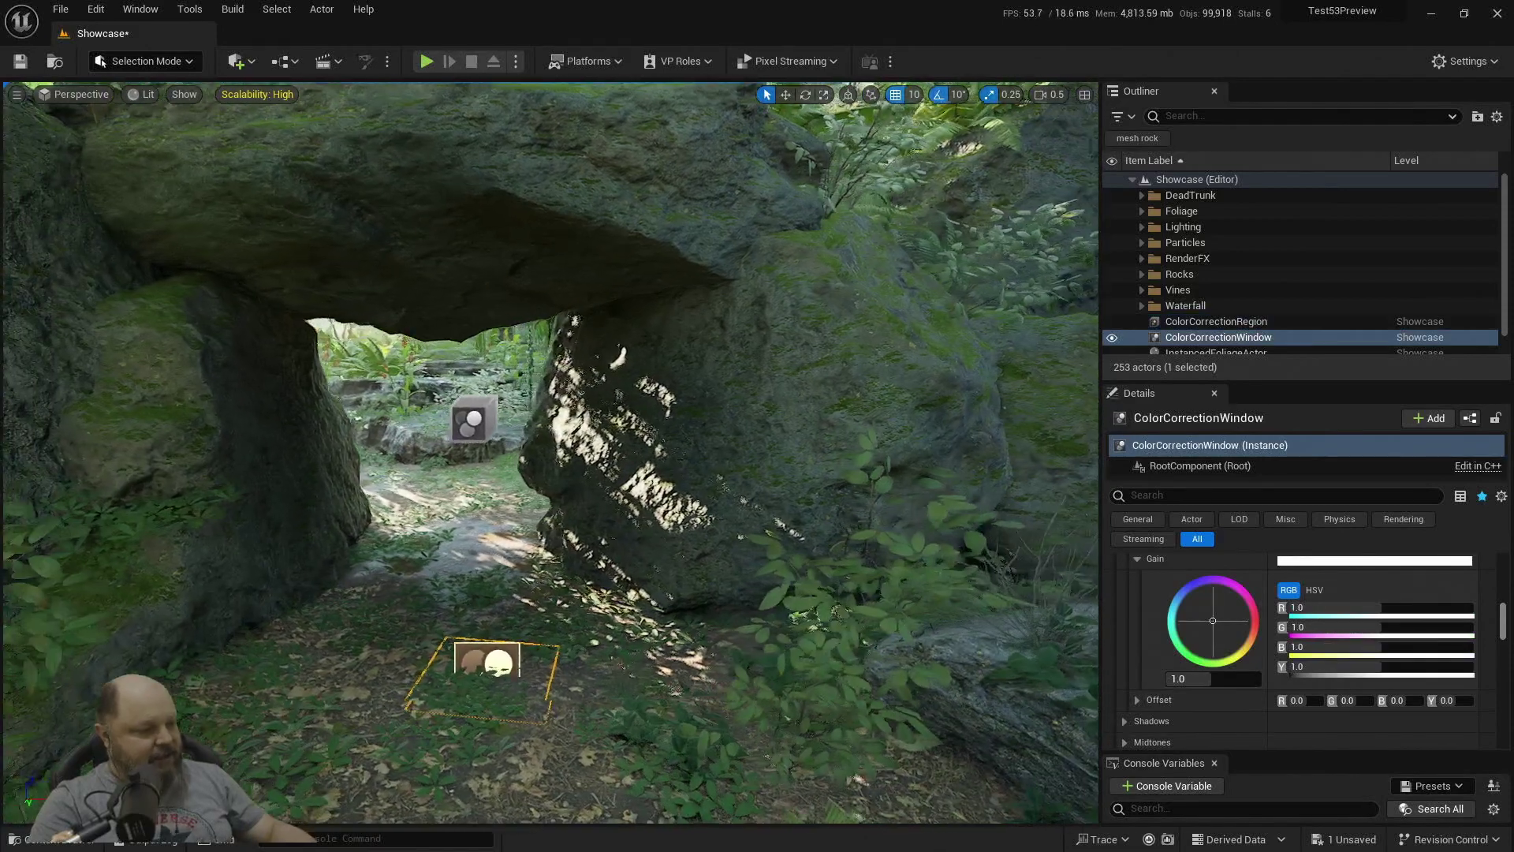
Rotate the color correction window 90° so it stands upright and set its scale to 100 on all axes
key(e)
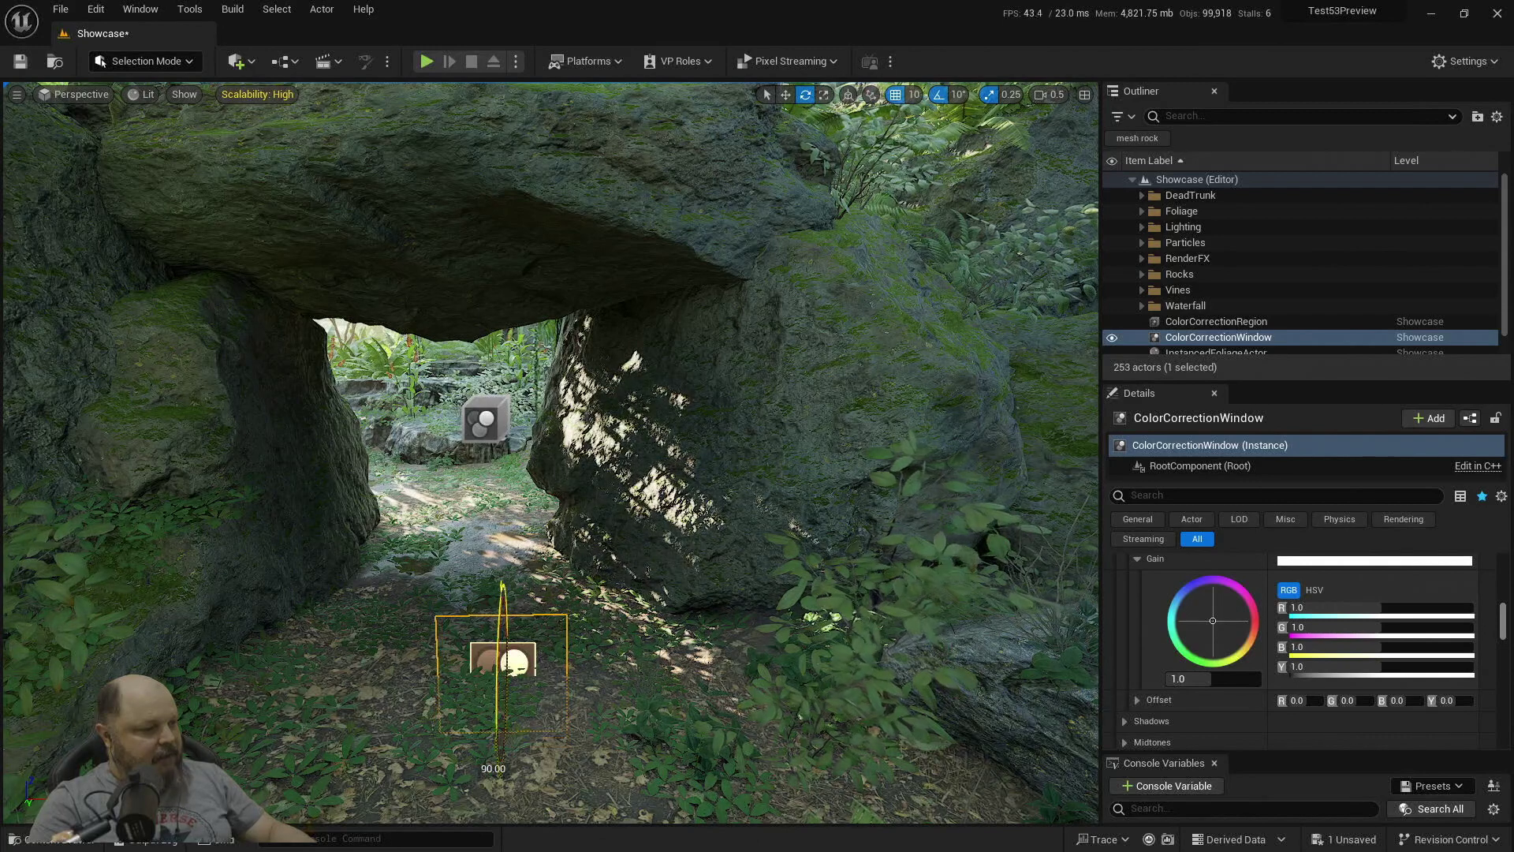
drag(503, 672, 575, 647)
scroll(1289, 630, up, 8)
click(1309, 668)
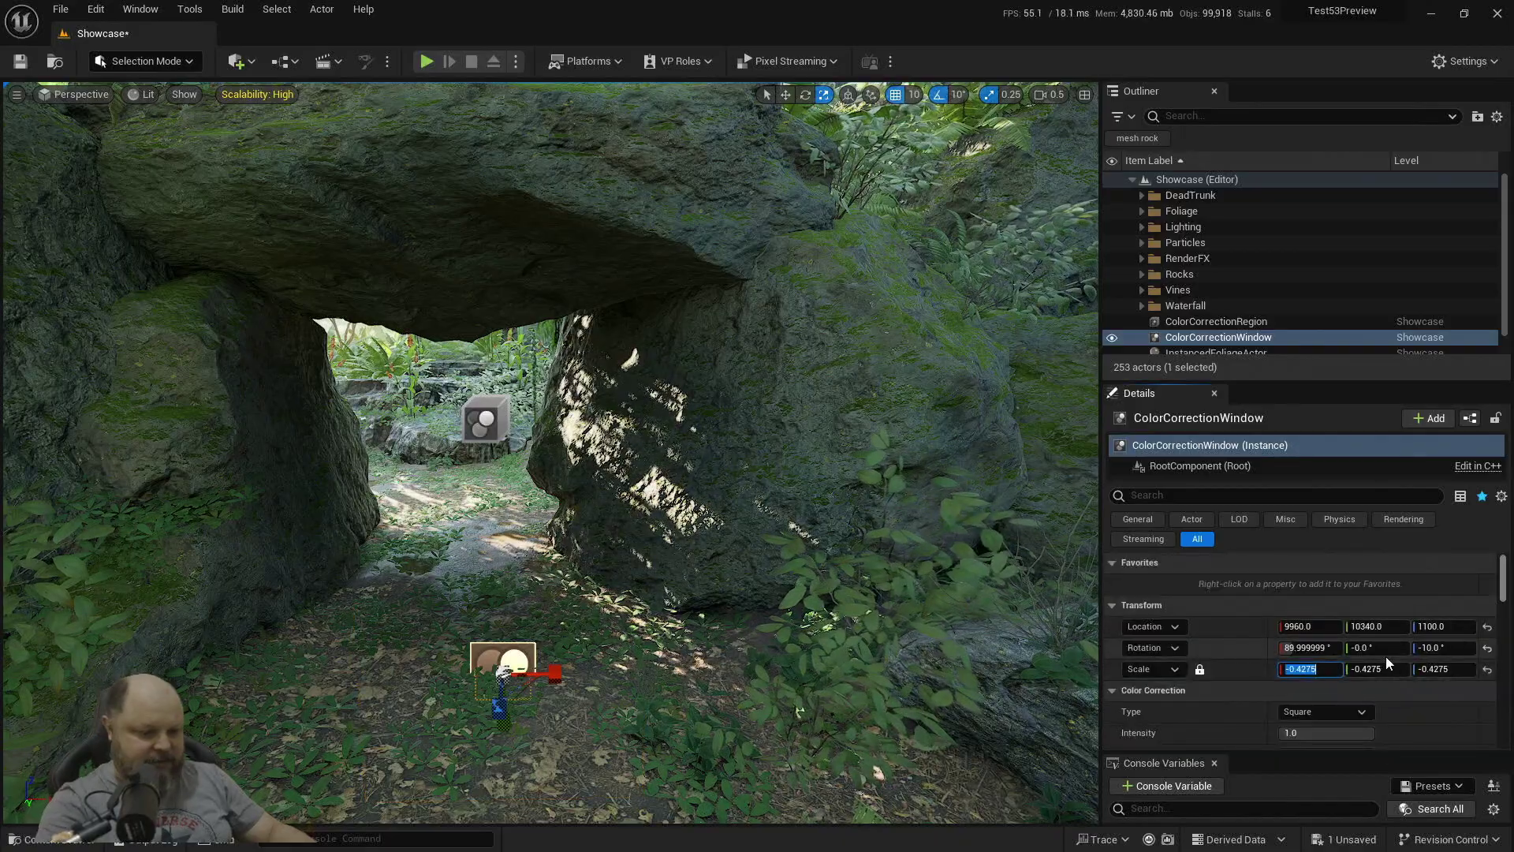
text(100)
key(Return)
Move the color correction window into the arch opening and raise it to a Z location of 1300
right_drag(552, 453, 552, 552)
key(s)
scroll(552, 410, up, 1)
key(w)
key(w)
drag(544, 521, 623, 404)
key(w)
right_drag(623, 404, 521, 347)
key(d)
key(a)
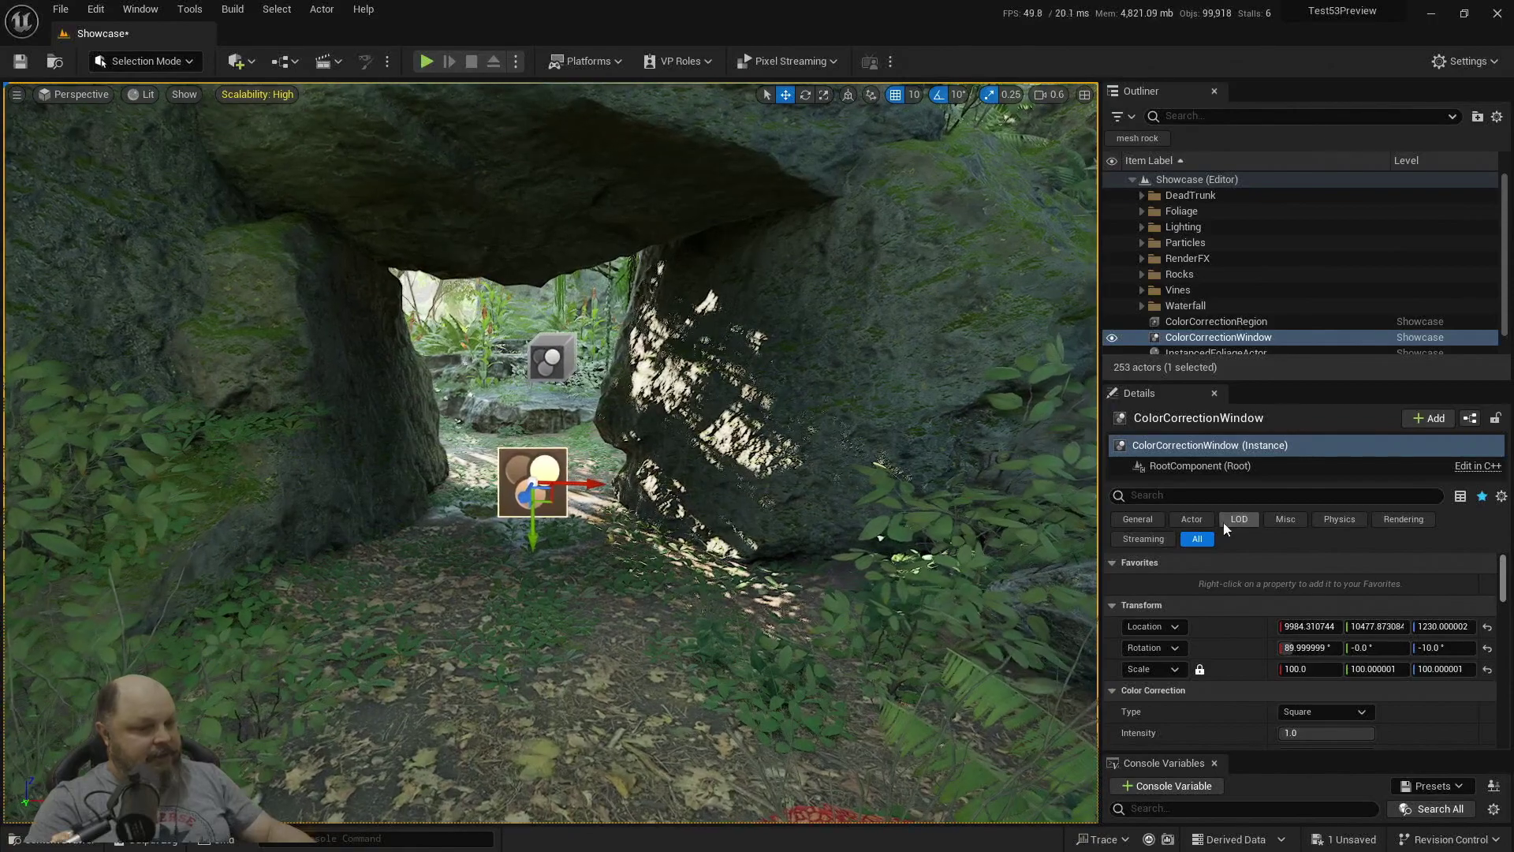
drag(535, 542, 559, 400)
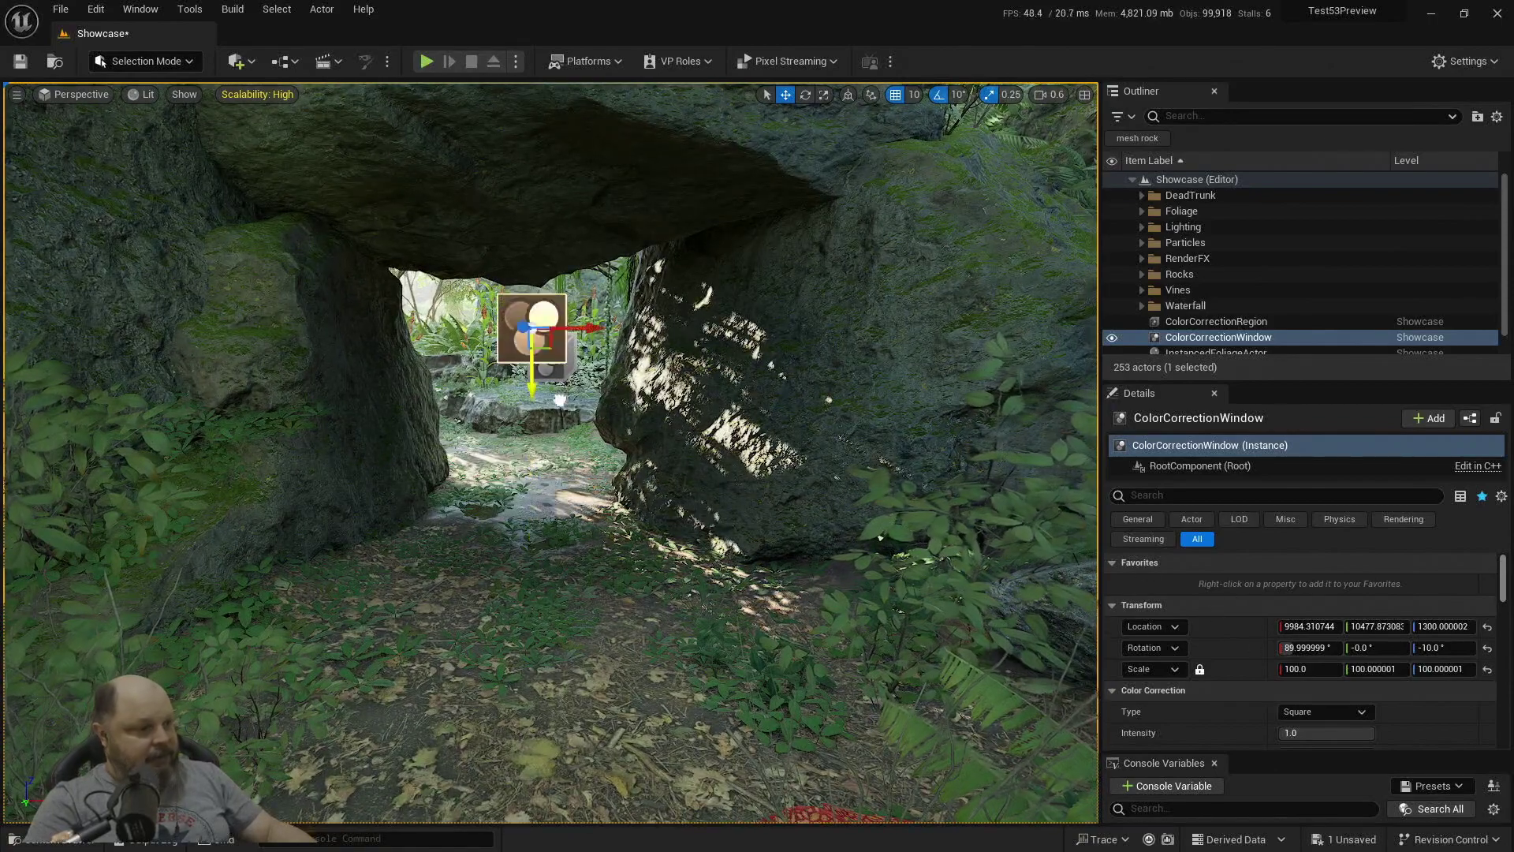
Tint the window's global gamma toward a warm red with R 1.0, G 0.929604 and B 0.914992
right_drag(815, 423, 745, 216)
right_drag(904, 454, 1020, 591)
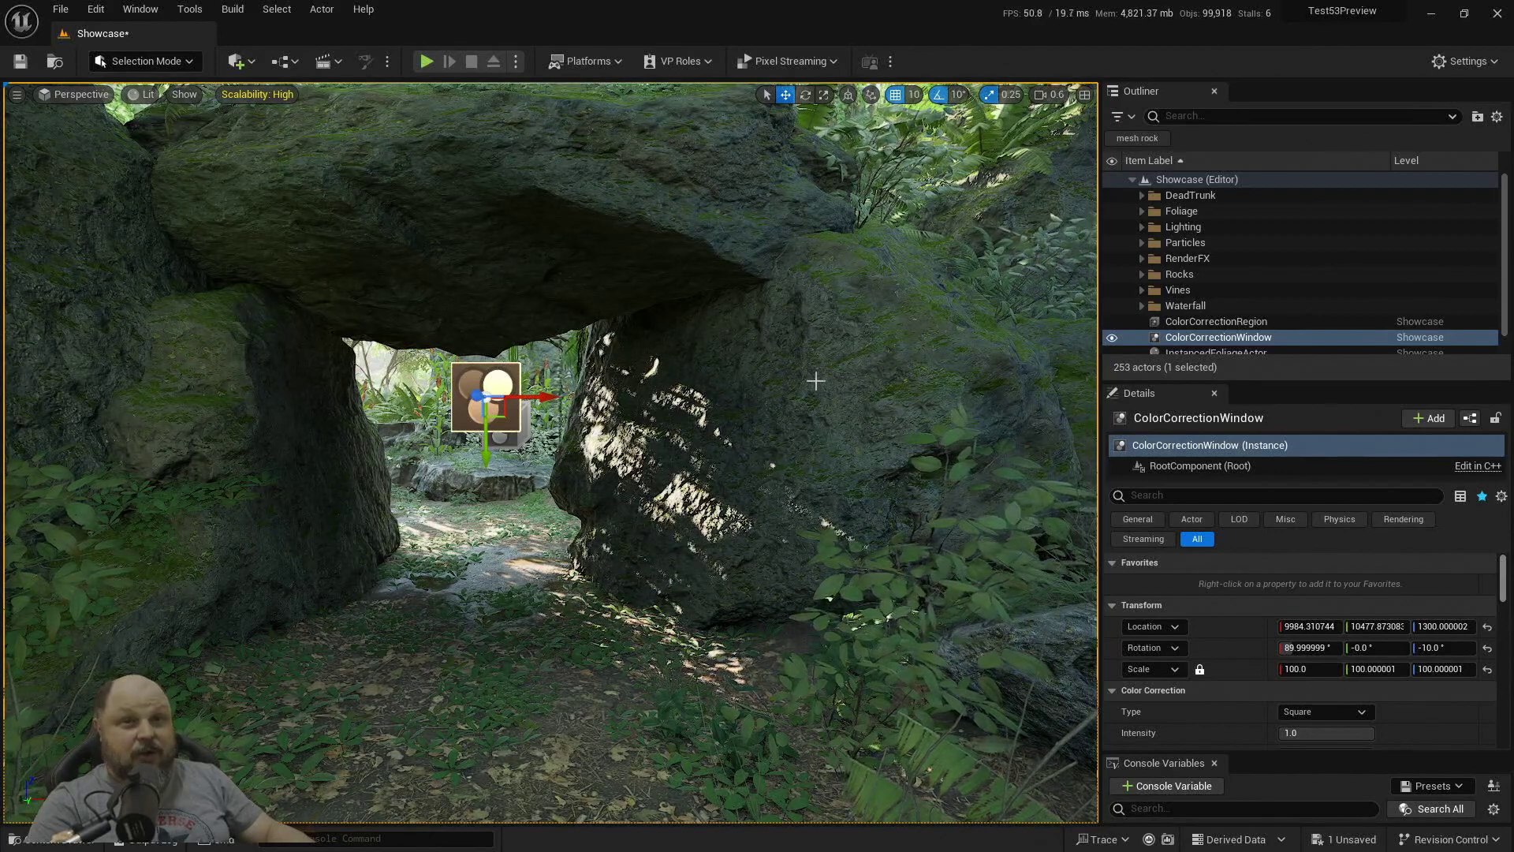
right_drag(831, 374, 779, 339)
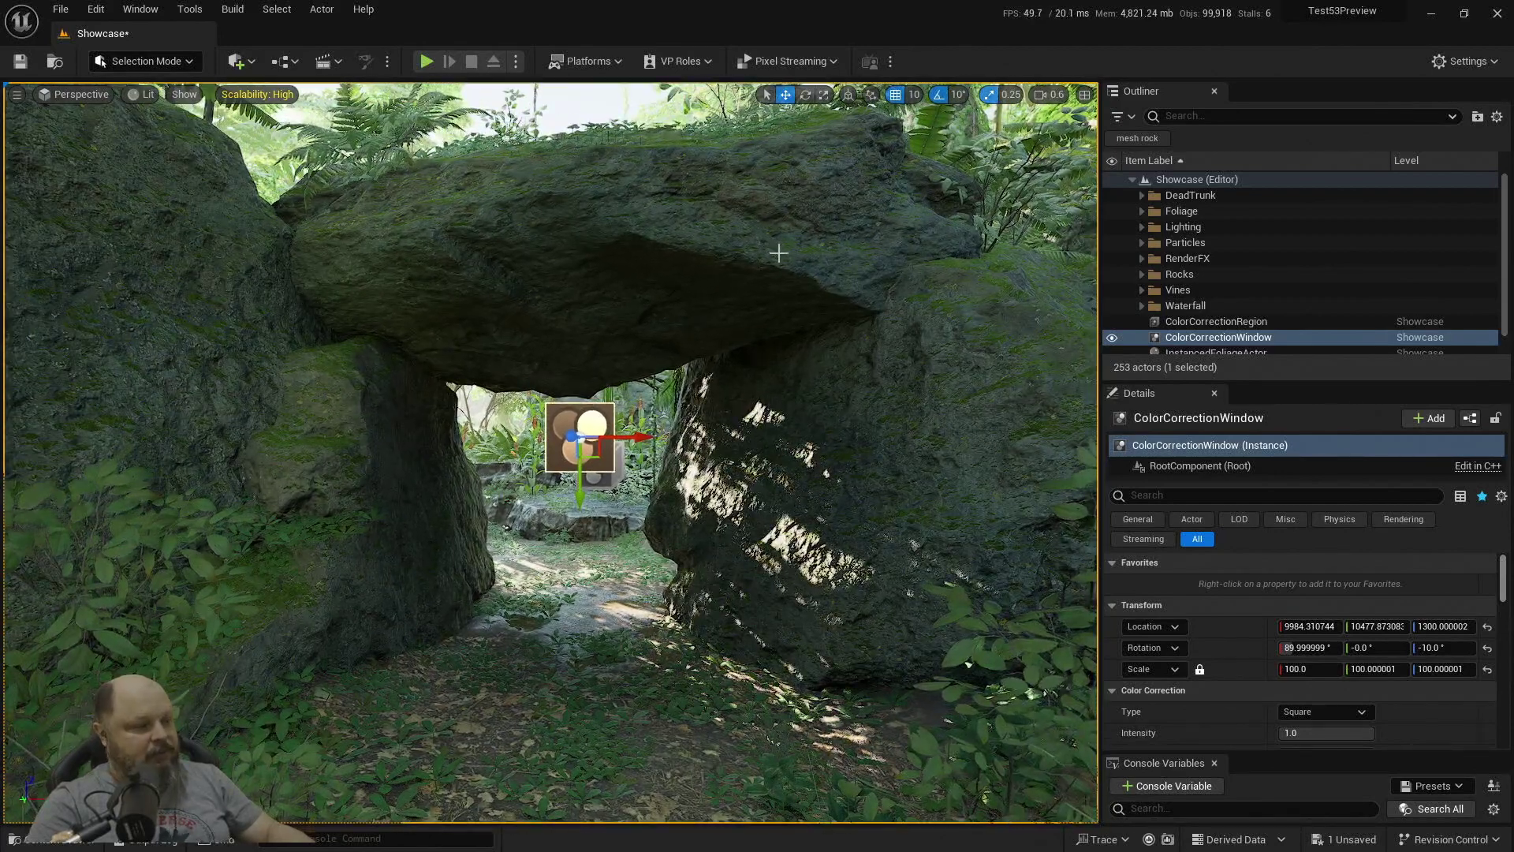
right_drag(779, 253, 569, 163)
key(w)
scroll(599, 355, down, 3)
key(s)
right_drag(573, 298, 587, 298)
scroll(1260, 623, down, 5)
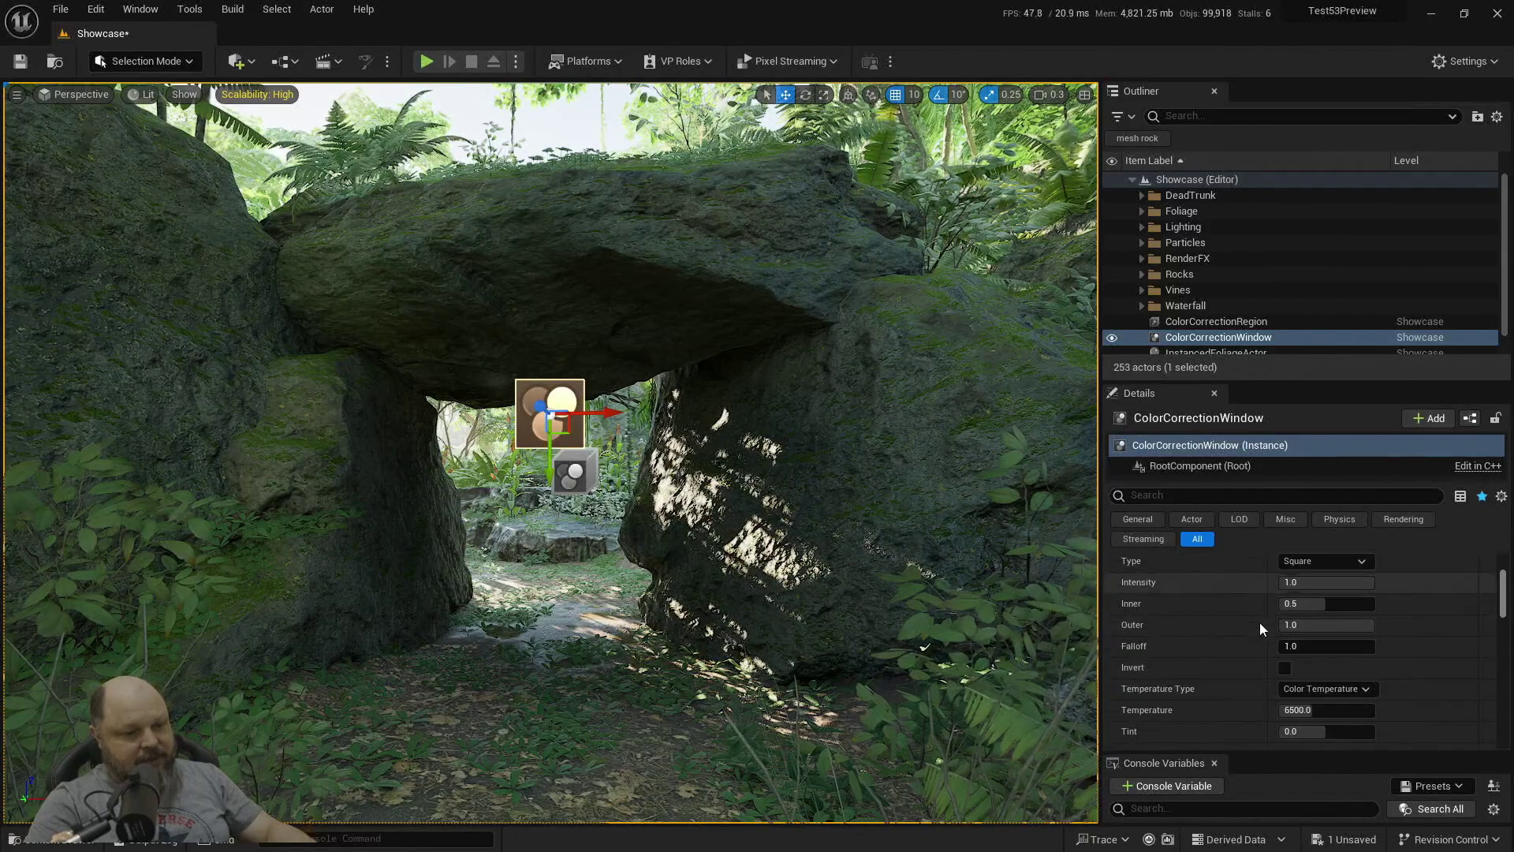
scroll(1260, 625, down, 4)
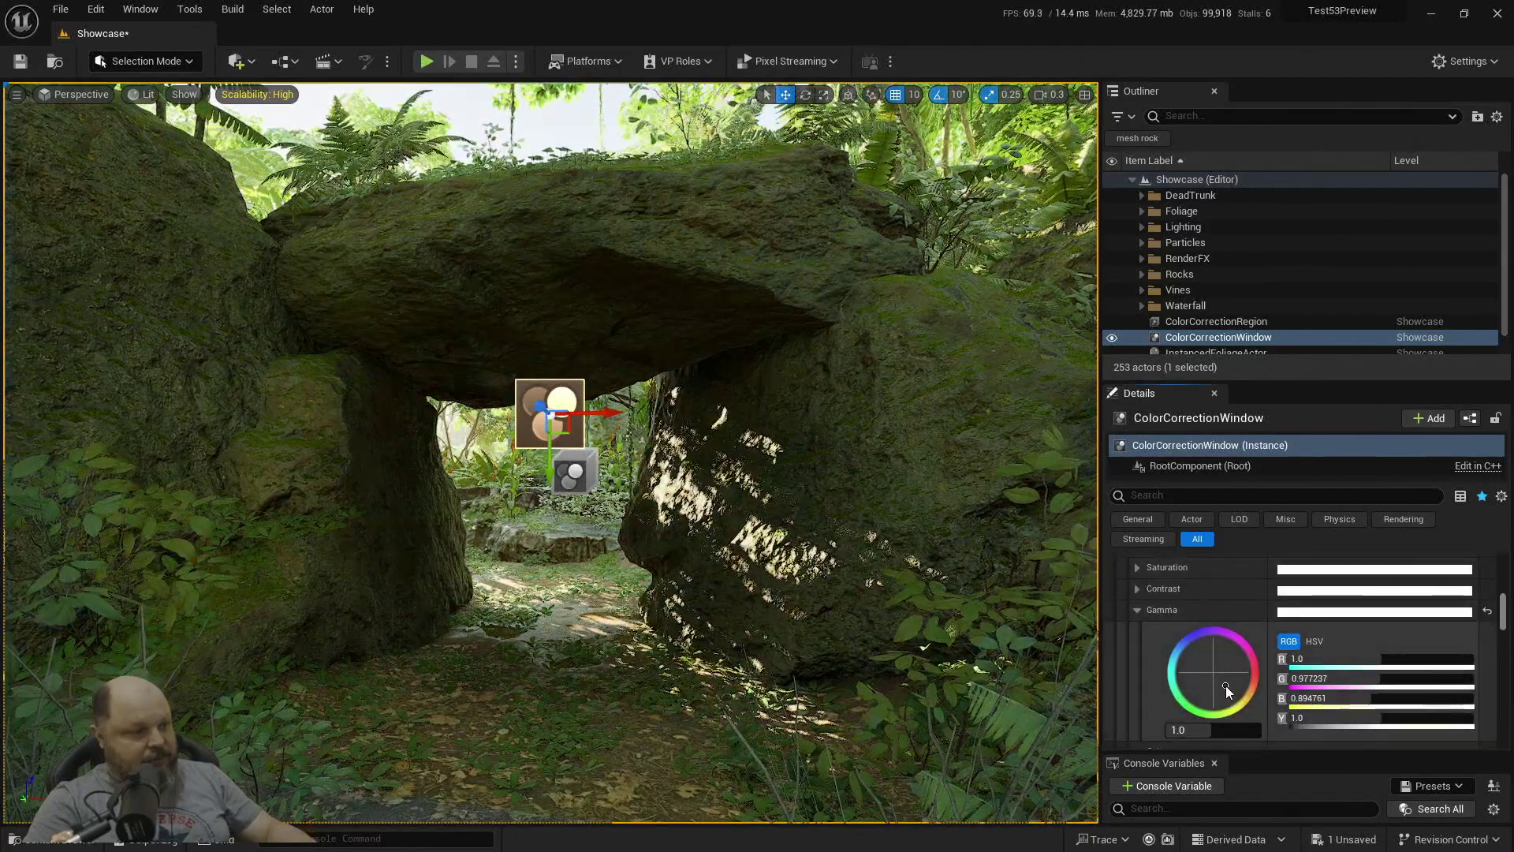
drag(1232, 683, 1228, 673)
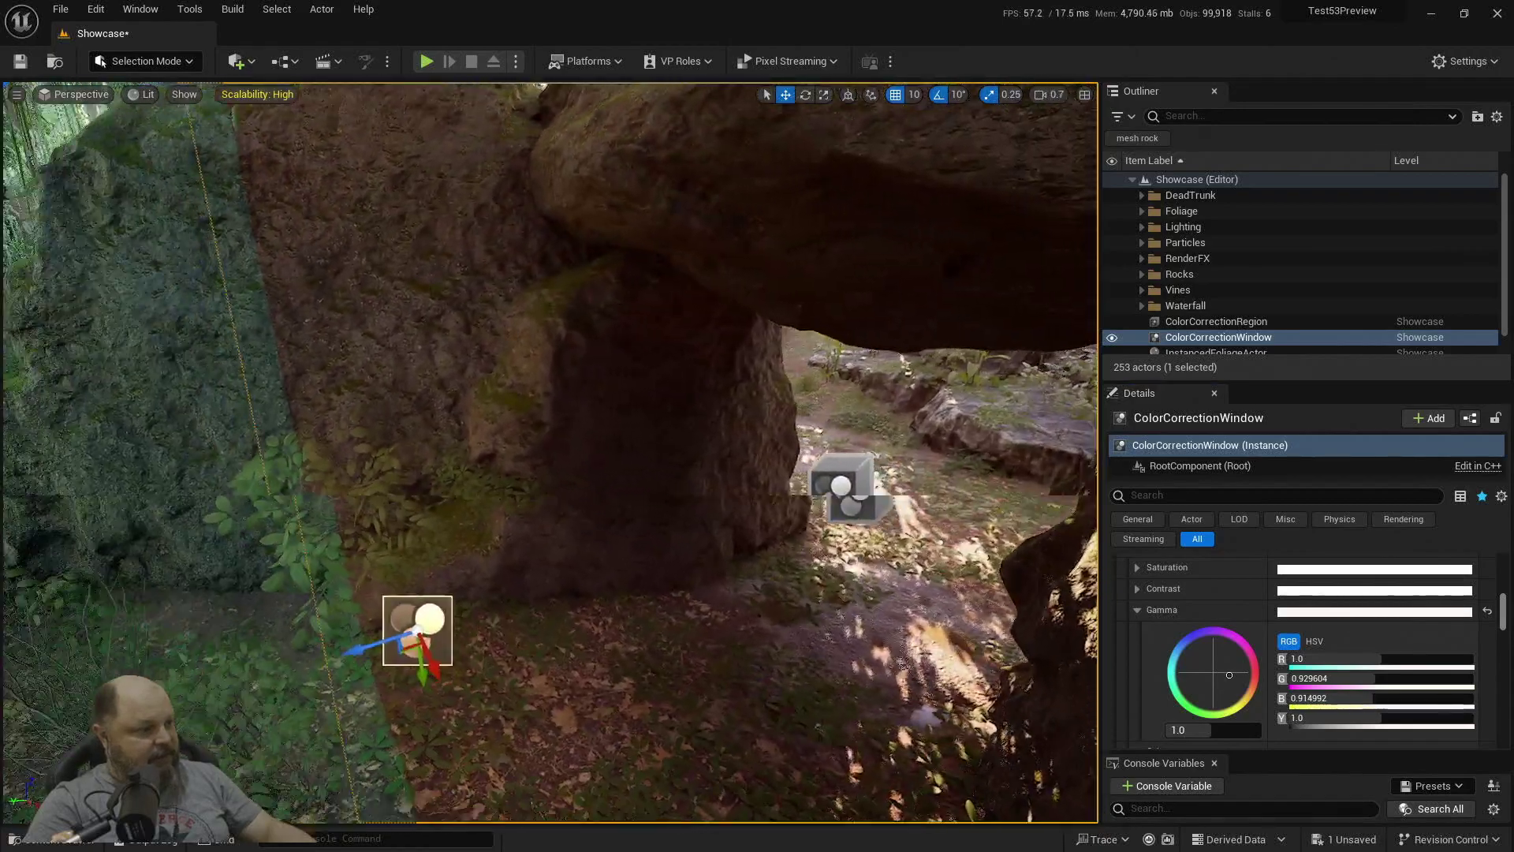
Examine the boundary of the color correction window's tint from the side and above the rocks
right_drag(724, 466, 693, 465)
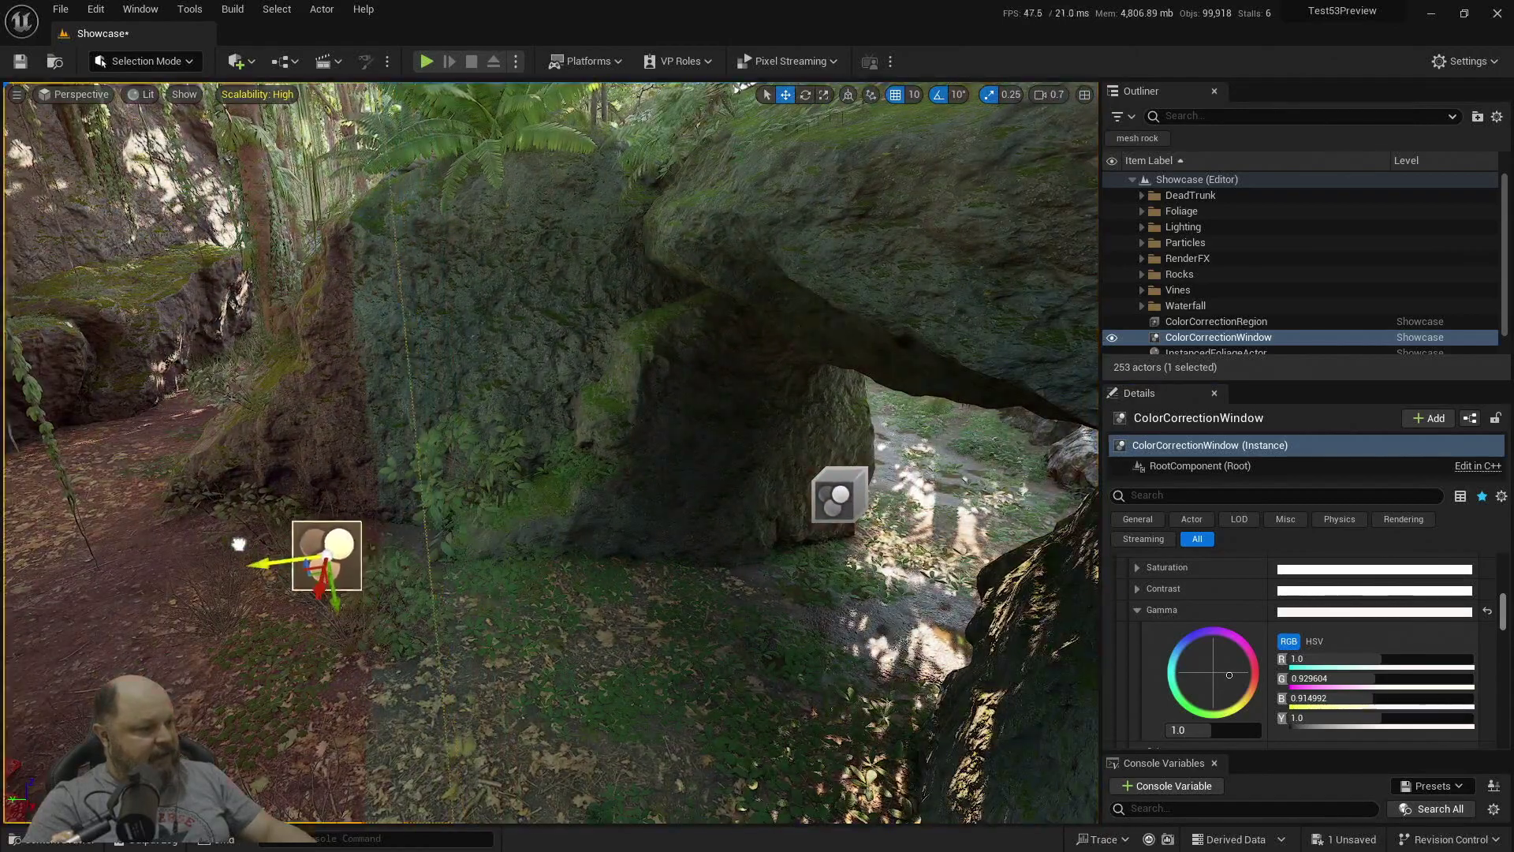
key(s)
right_drag(440, 538, 556, 477)
scroll(536, 497, up, 2)
right_drag(593, 227, 592, 228)
key(w)
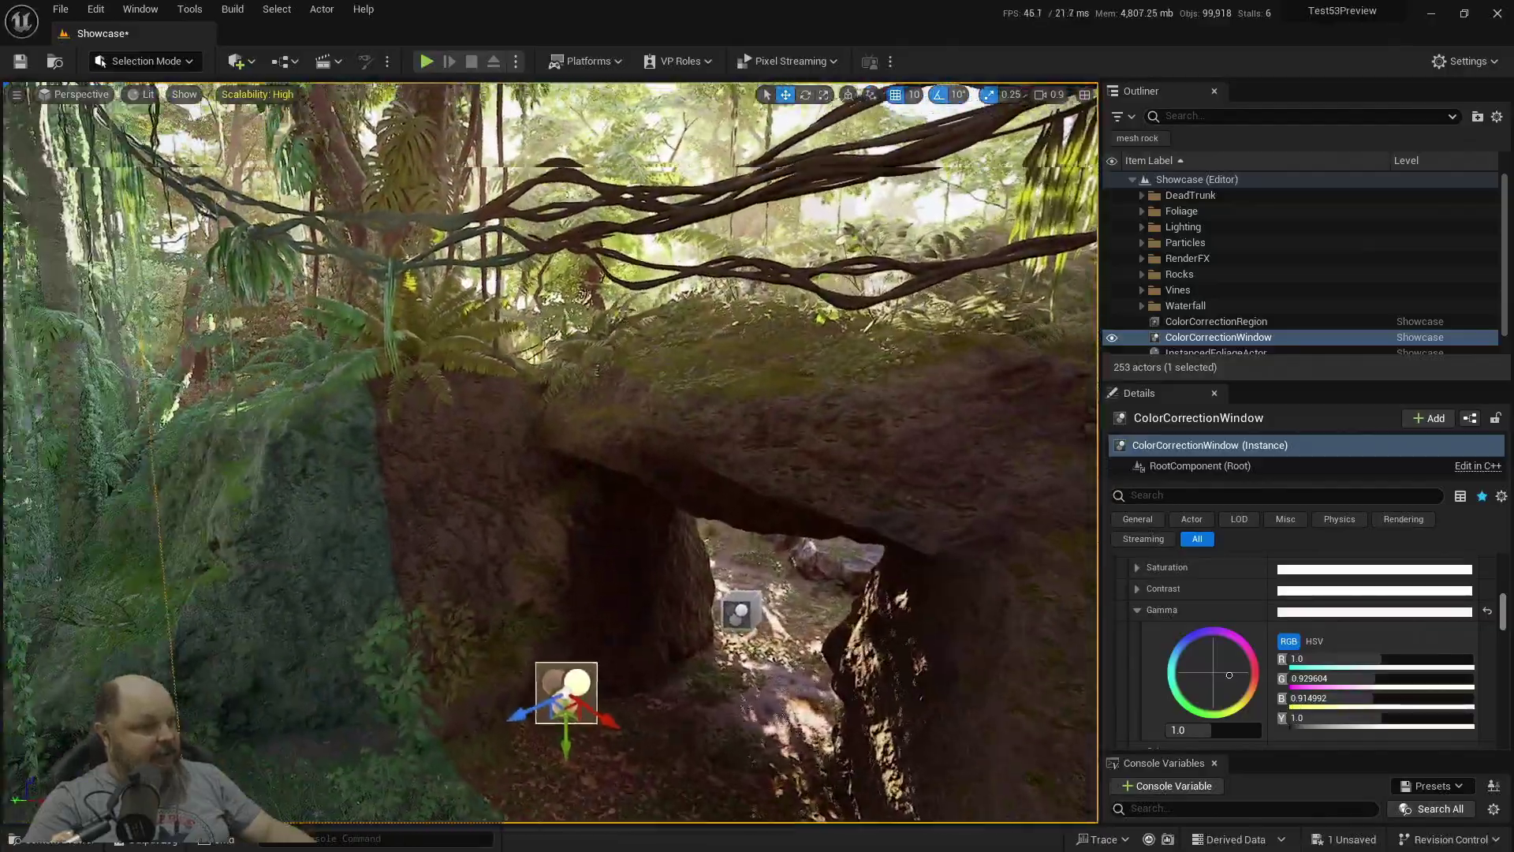
Shift the color correction window sideways along its blue axis and check its tint boundary on the rocks around the arch
right_drag(379, 592, 379, 536)
drag(514, 697, 470, 705)
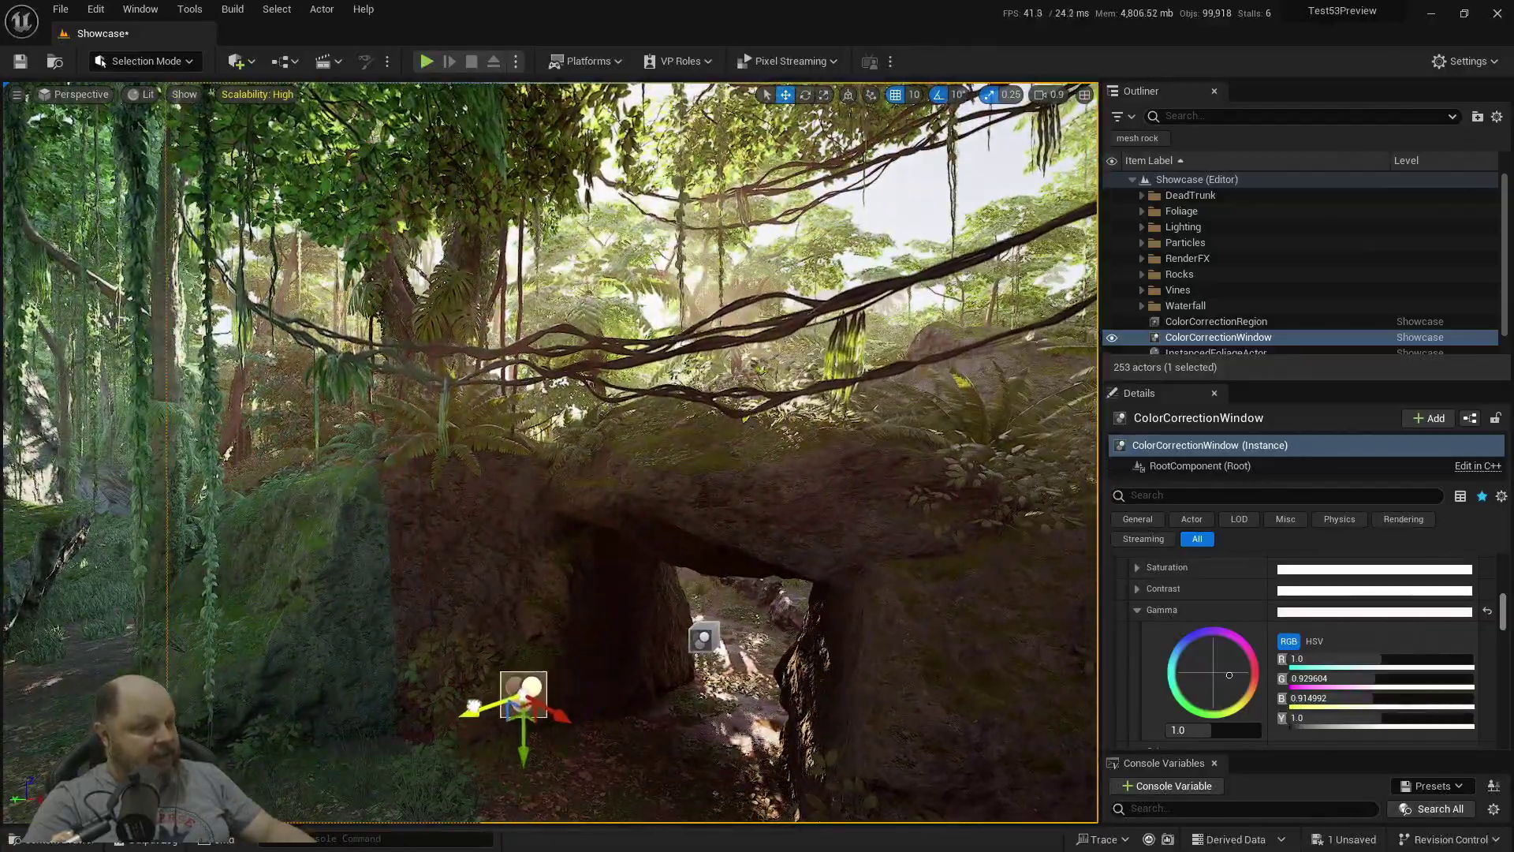
scroll(599, 608, up, 4)
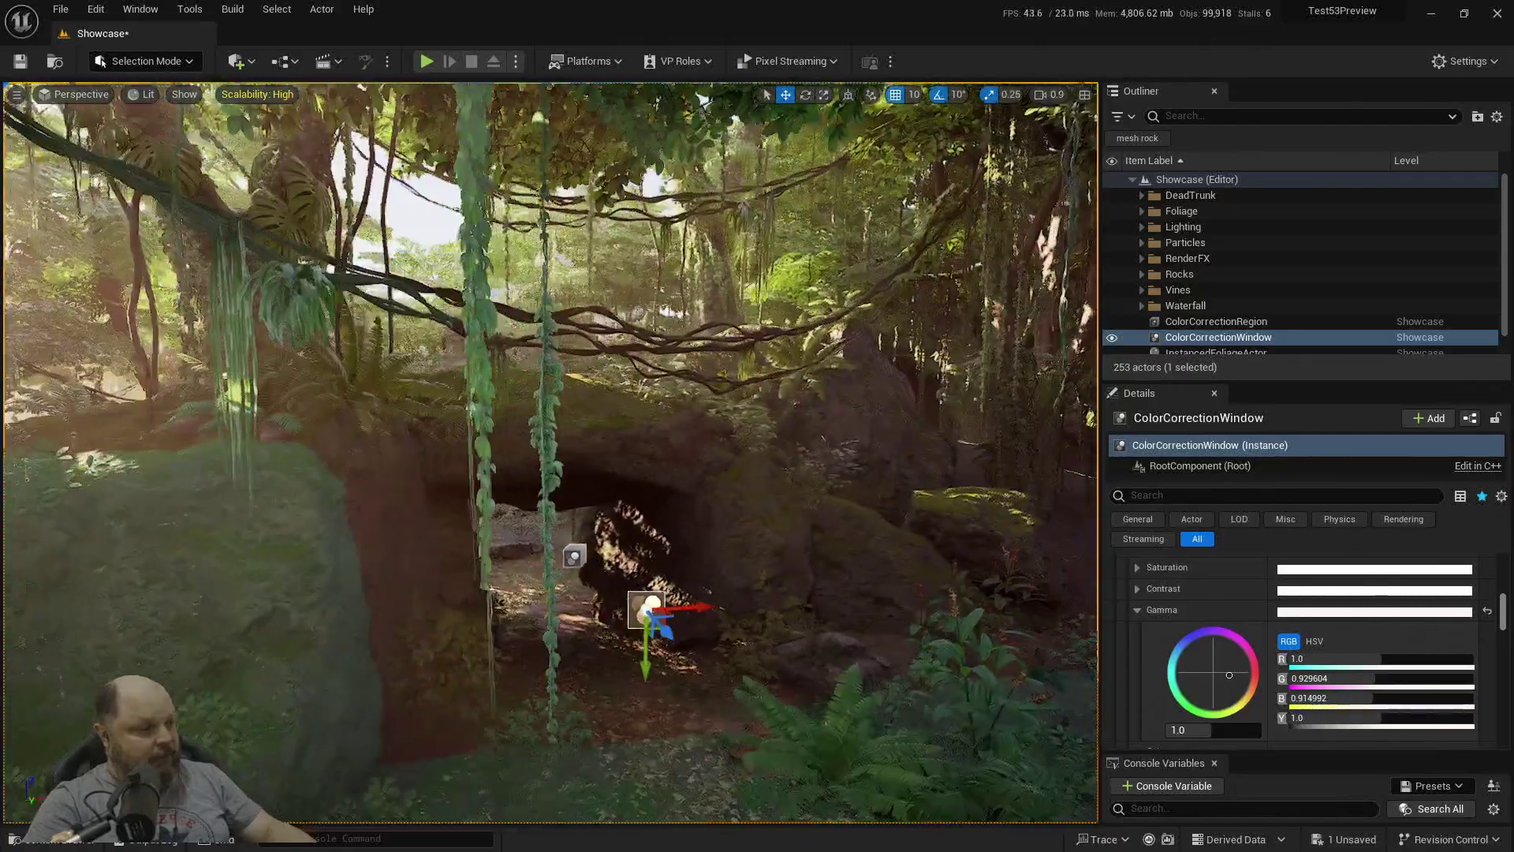
scroll(645, 532, up, 6)
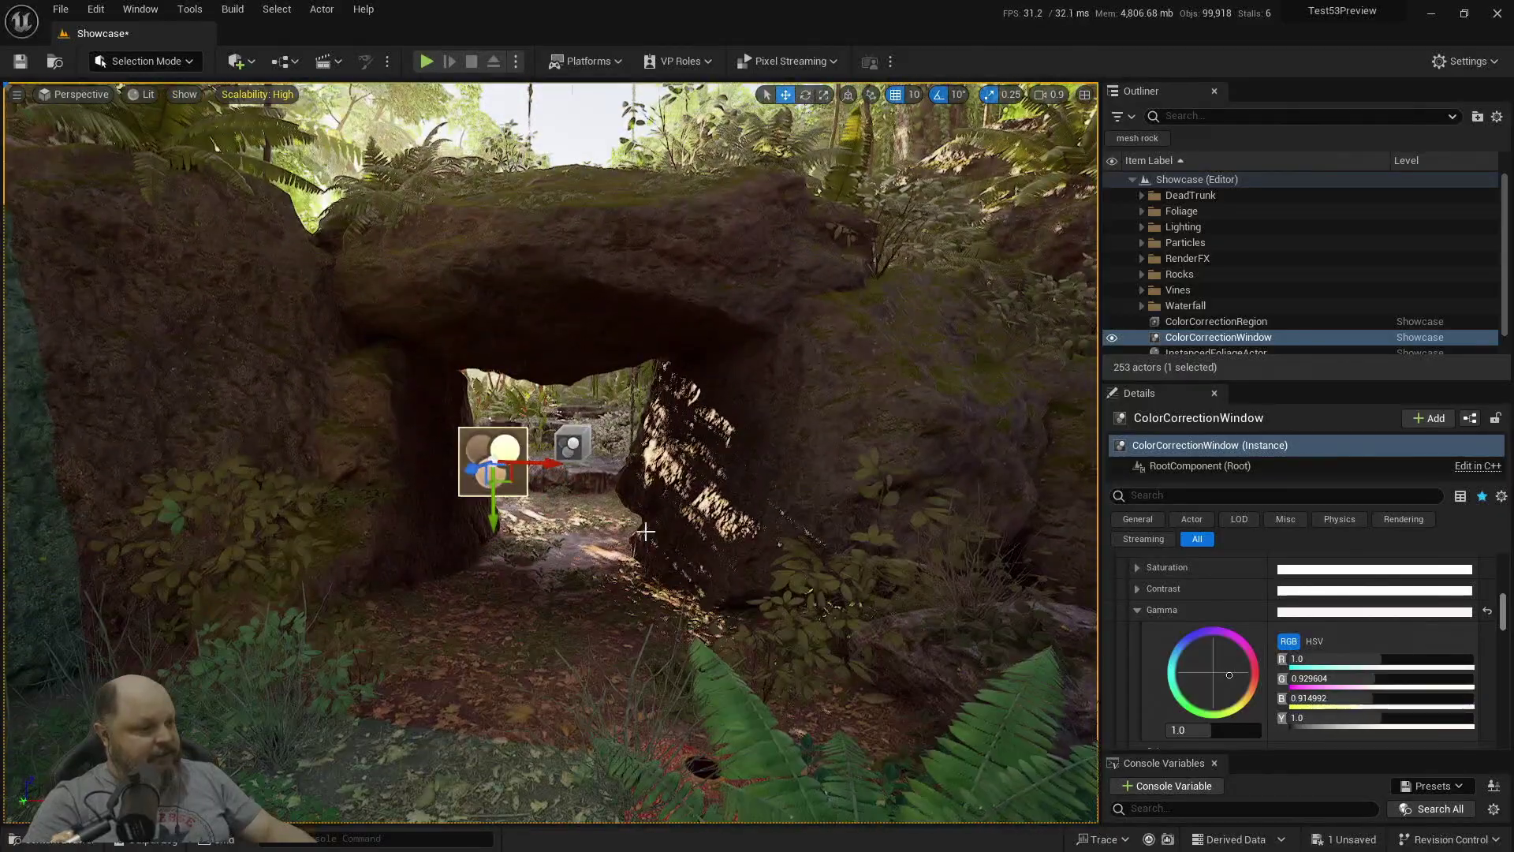
right_drag(848, 479, 838, 450)
scroll(849, 480, up, 2)
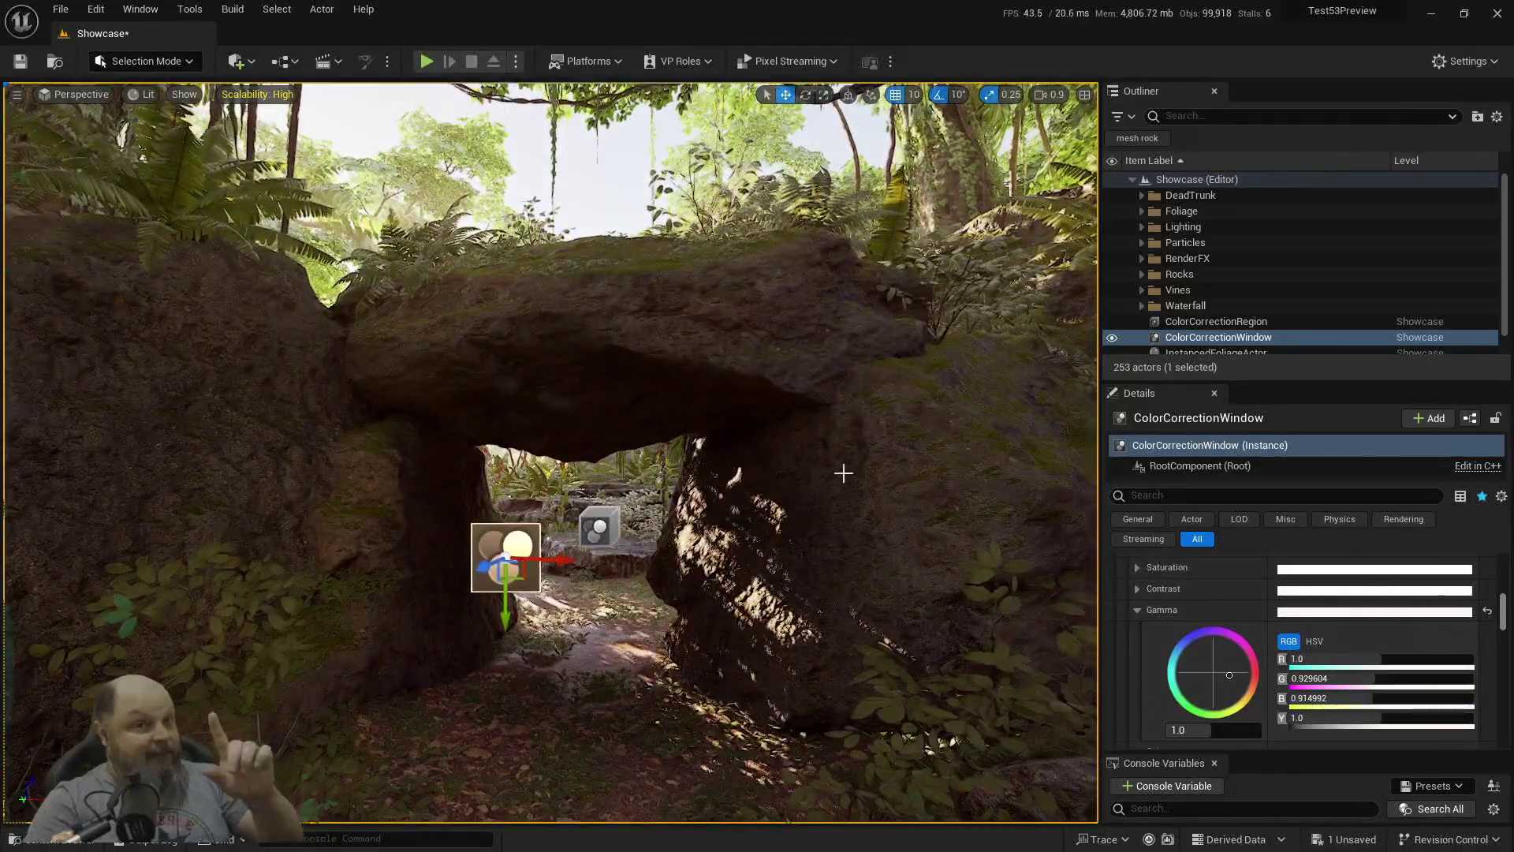
Enable Per Actor CC on the color correction window and add the arch's top rock, SM_rock_sharp_17, to its actor selection
scroll(1261, 697, down, 6)
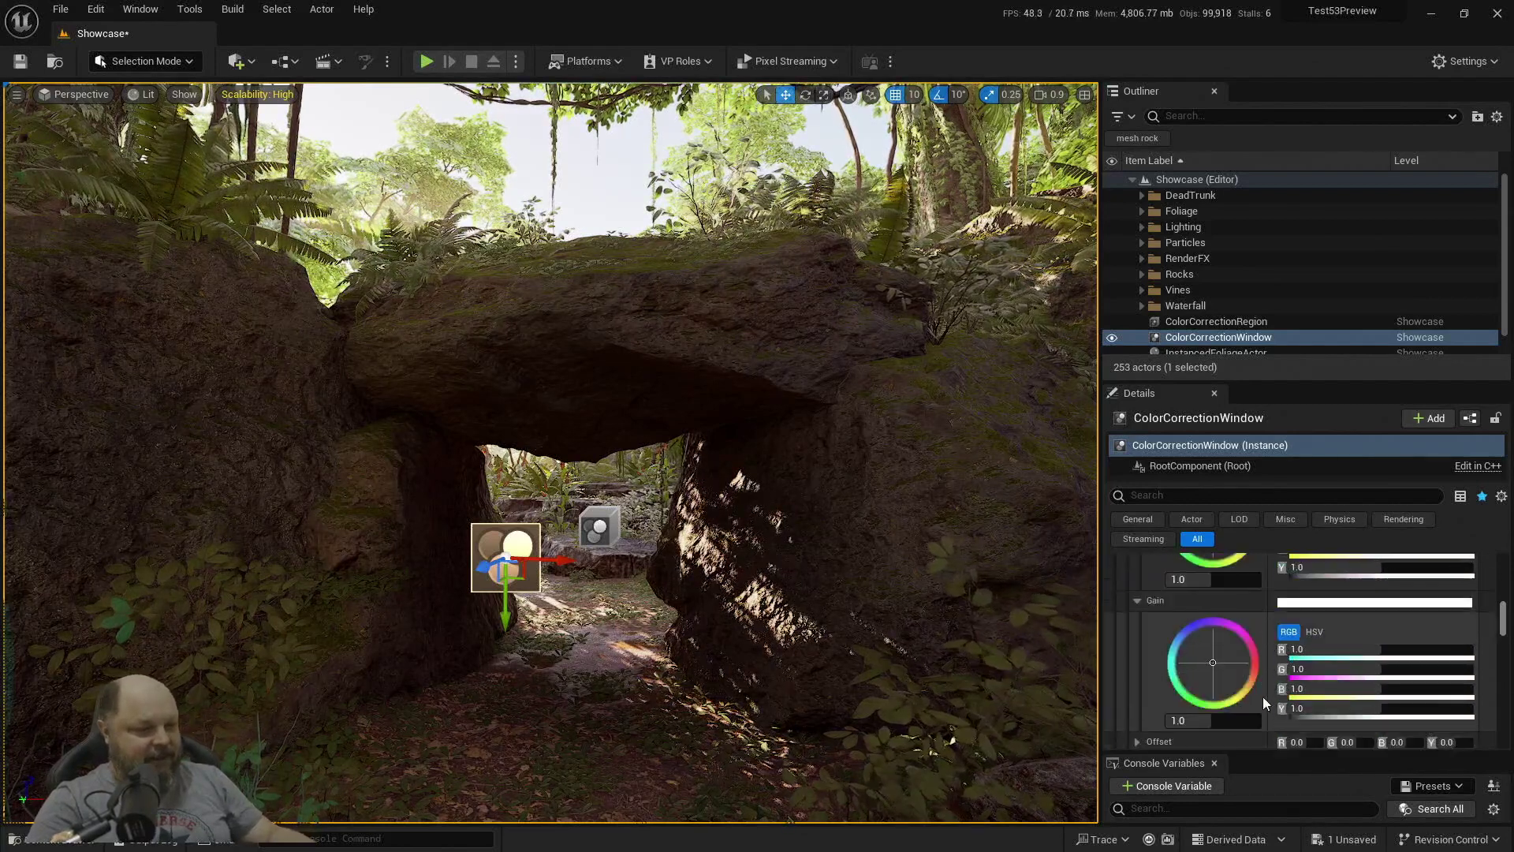
scroll(1261, 697, down, 3)
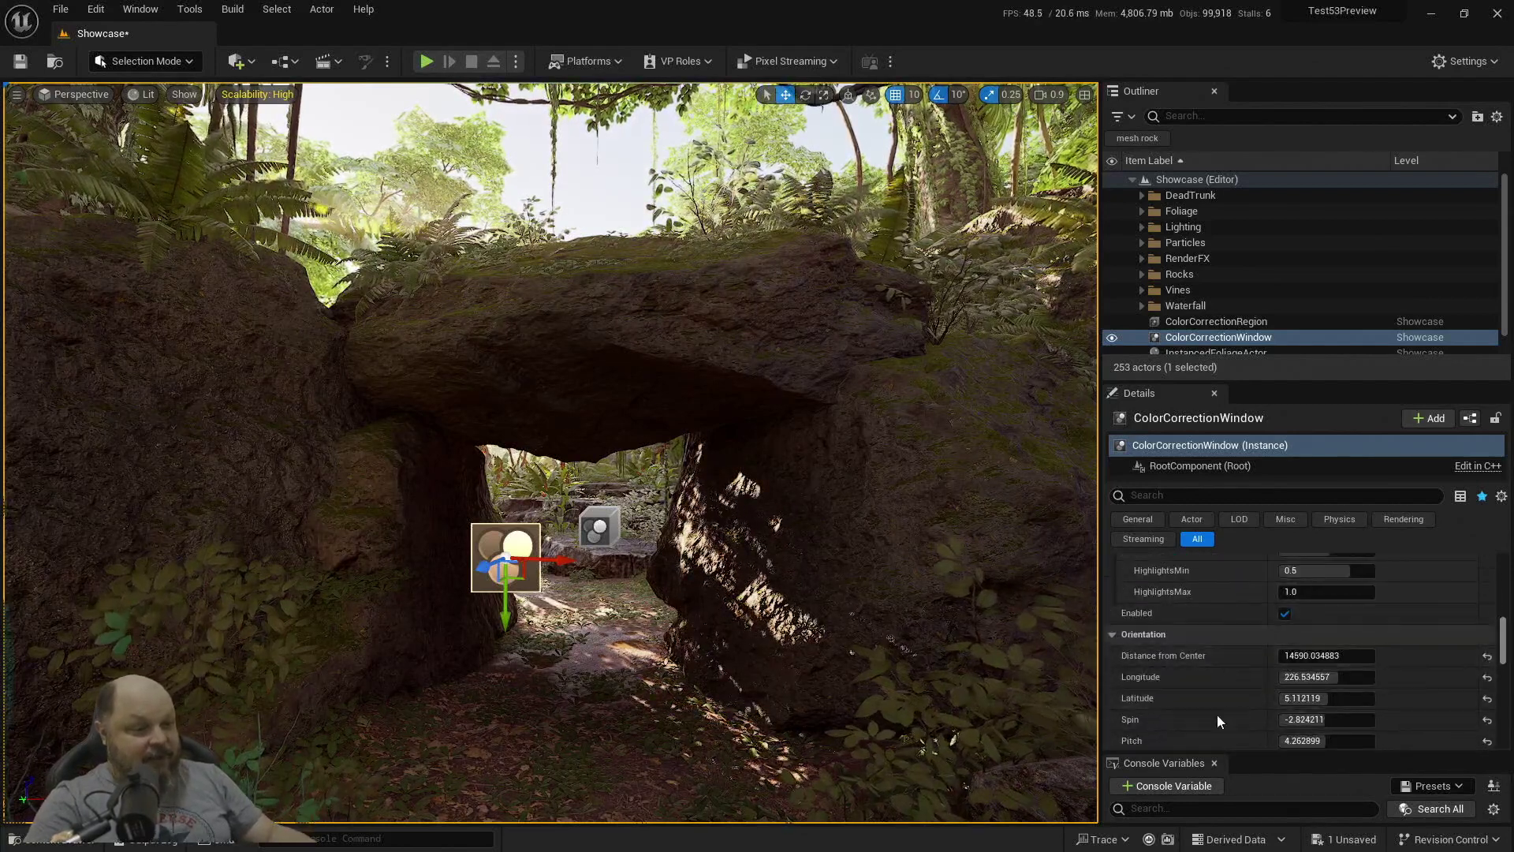
scroll(1262, 668, down, 5)
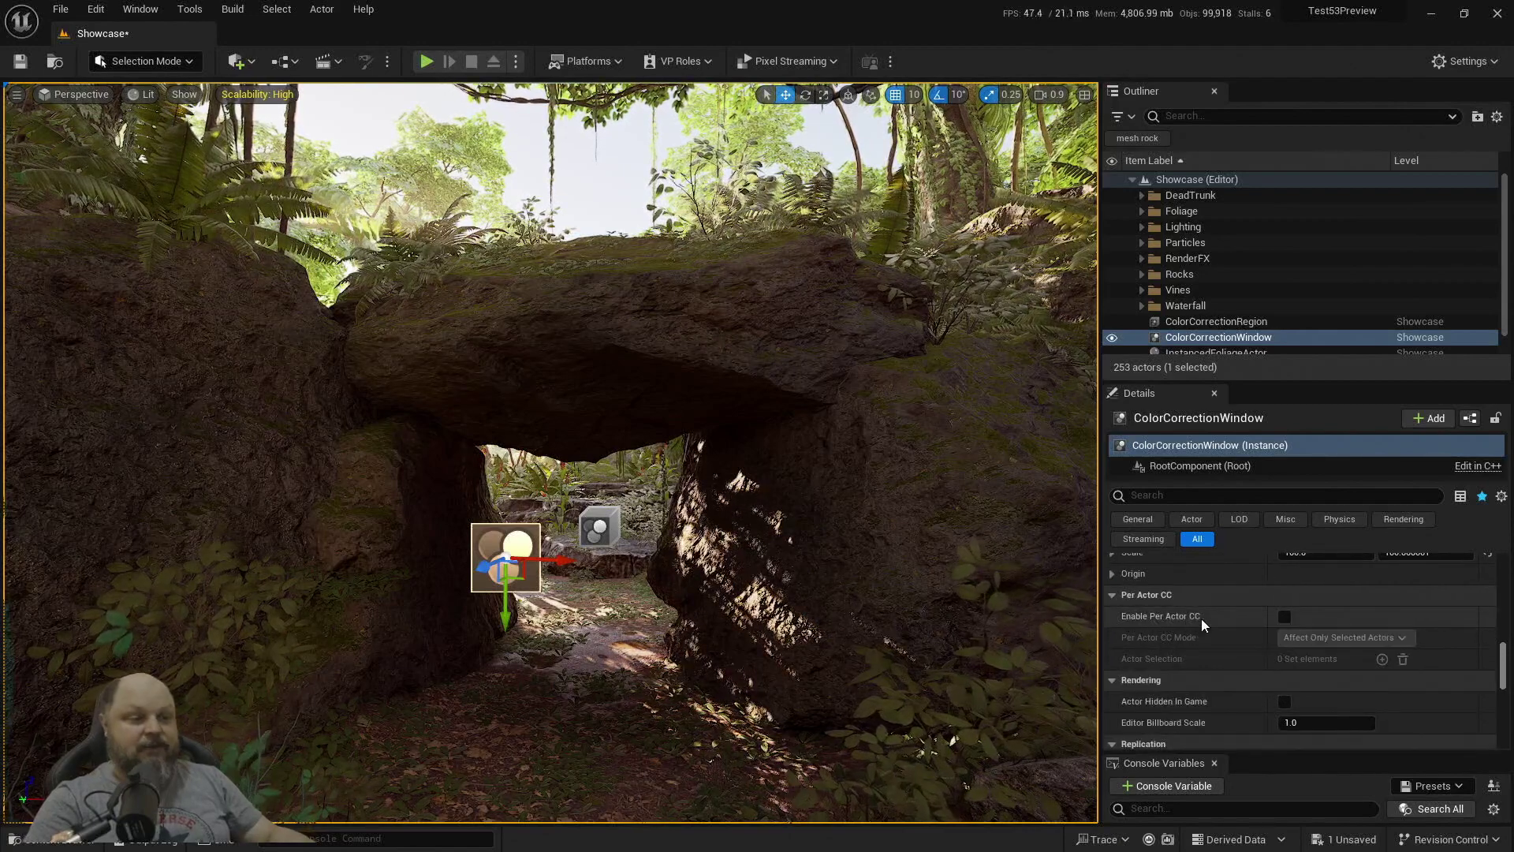
click(1284, 617)
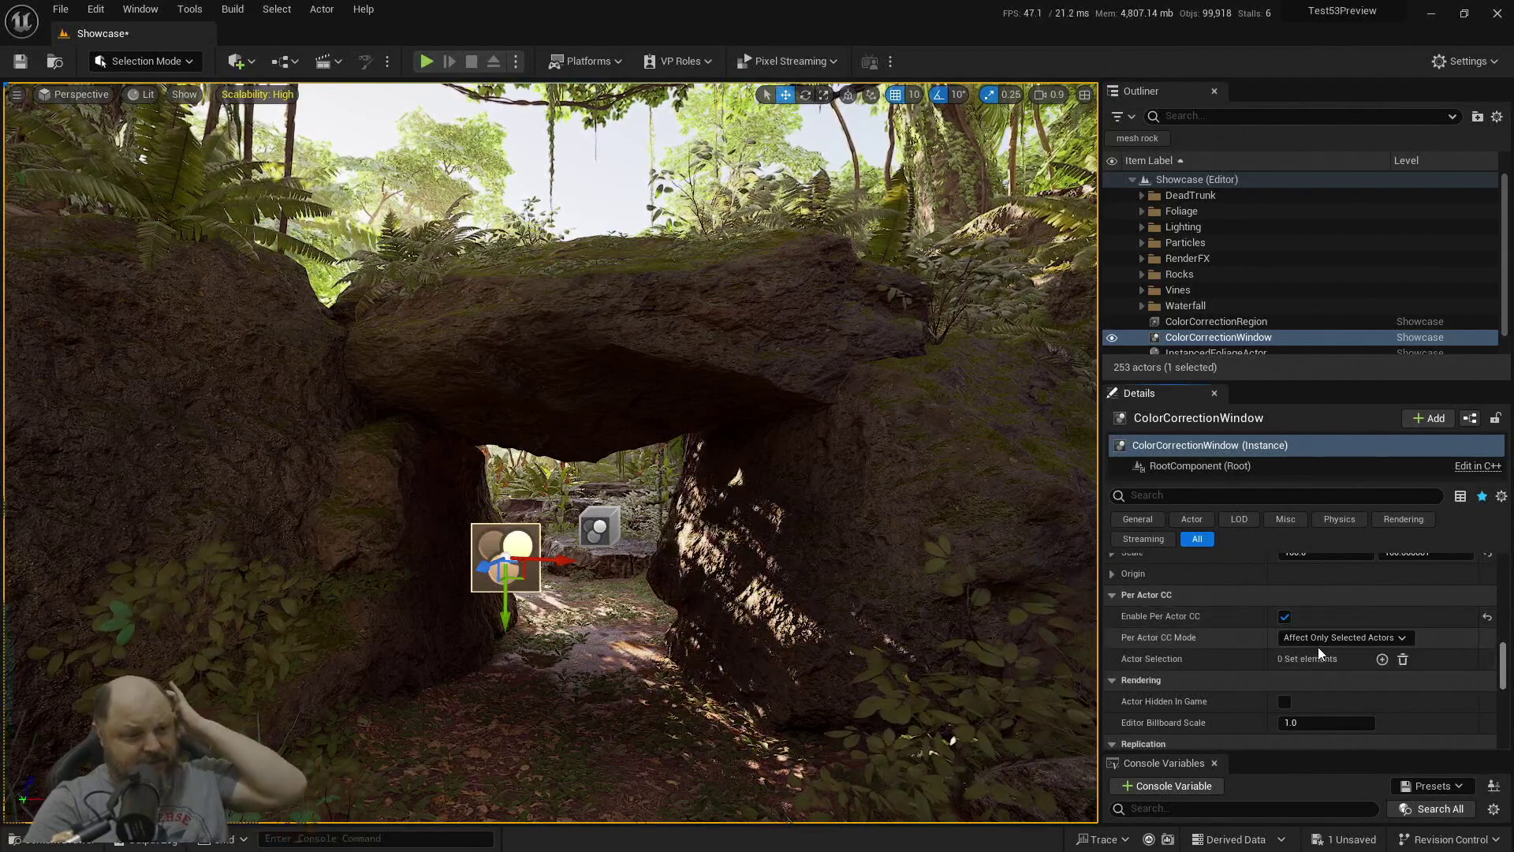
click(1382, 660)
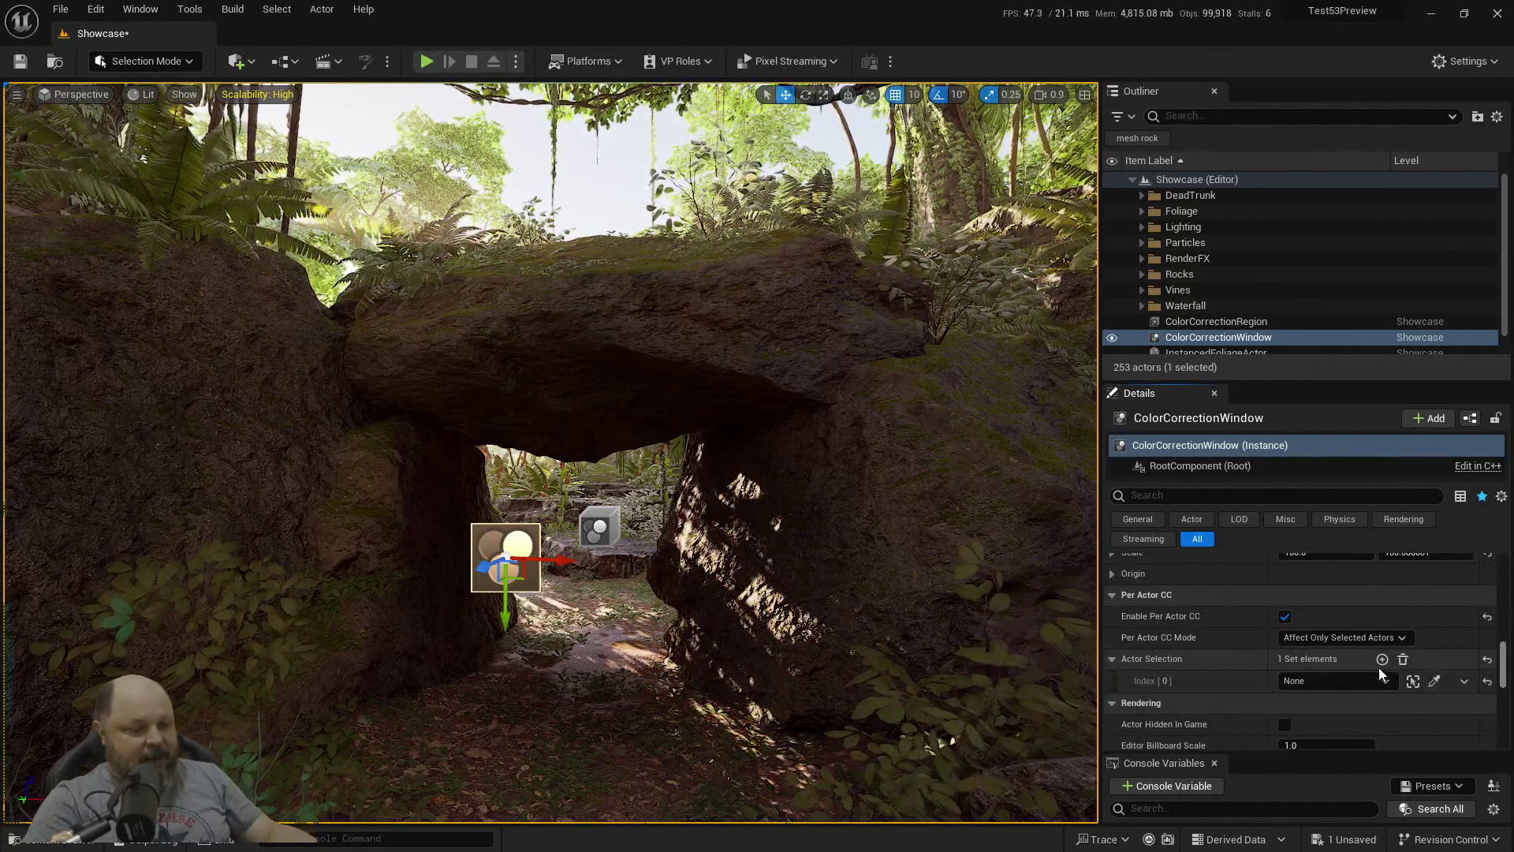
click(1434, 681)
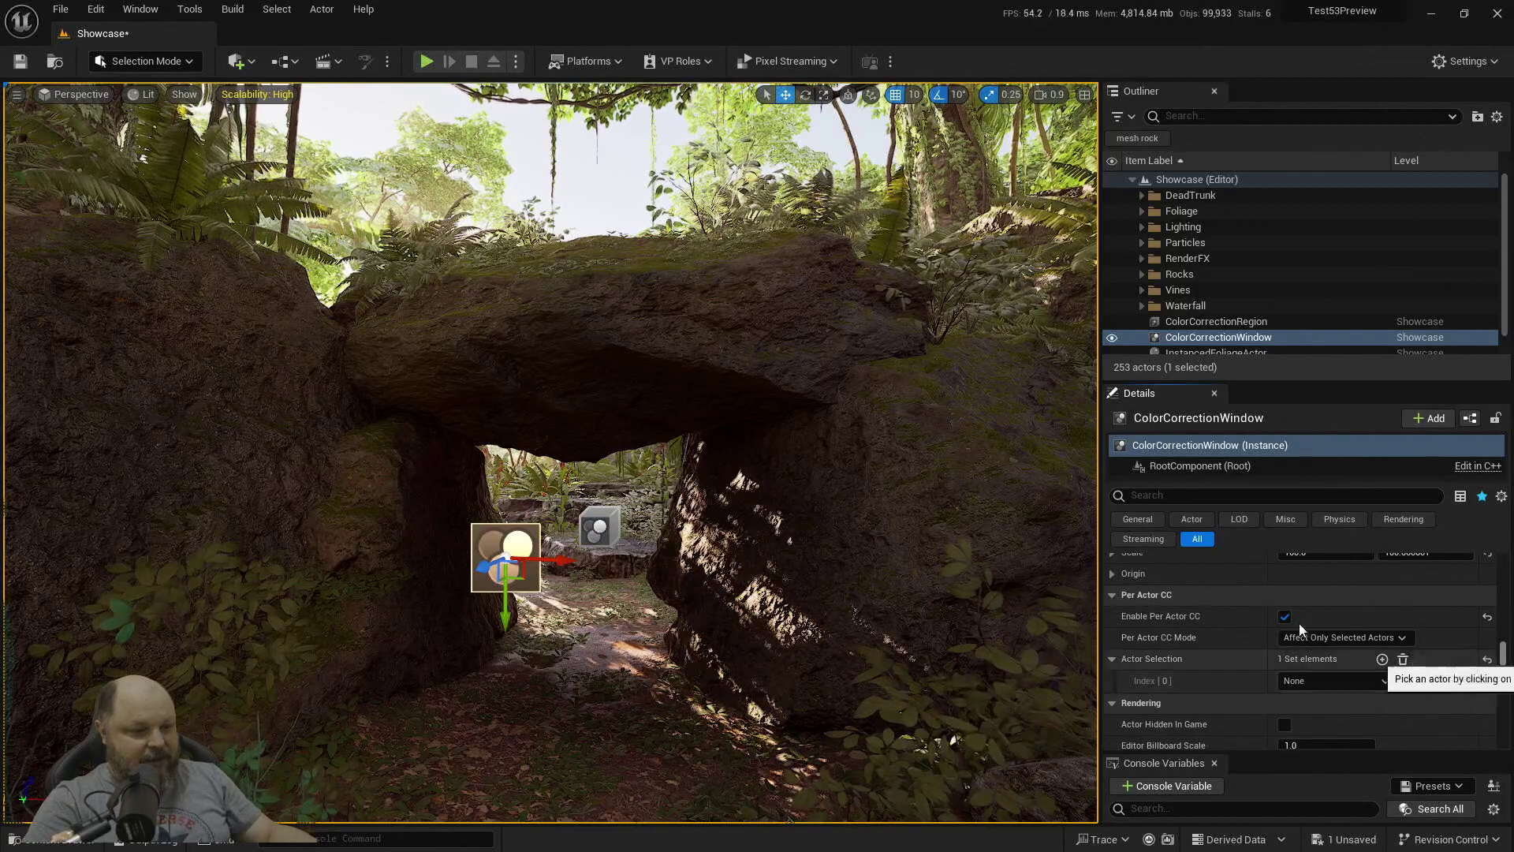
click(651, 299)
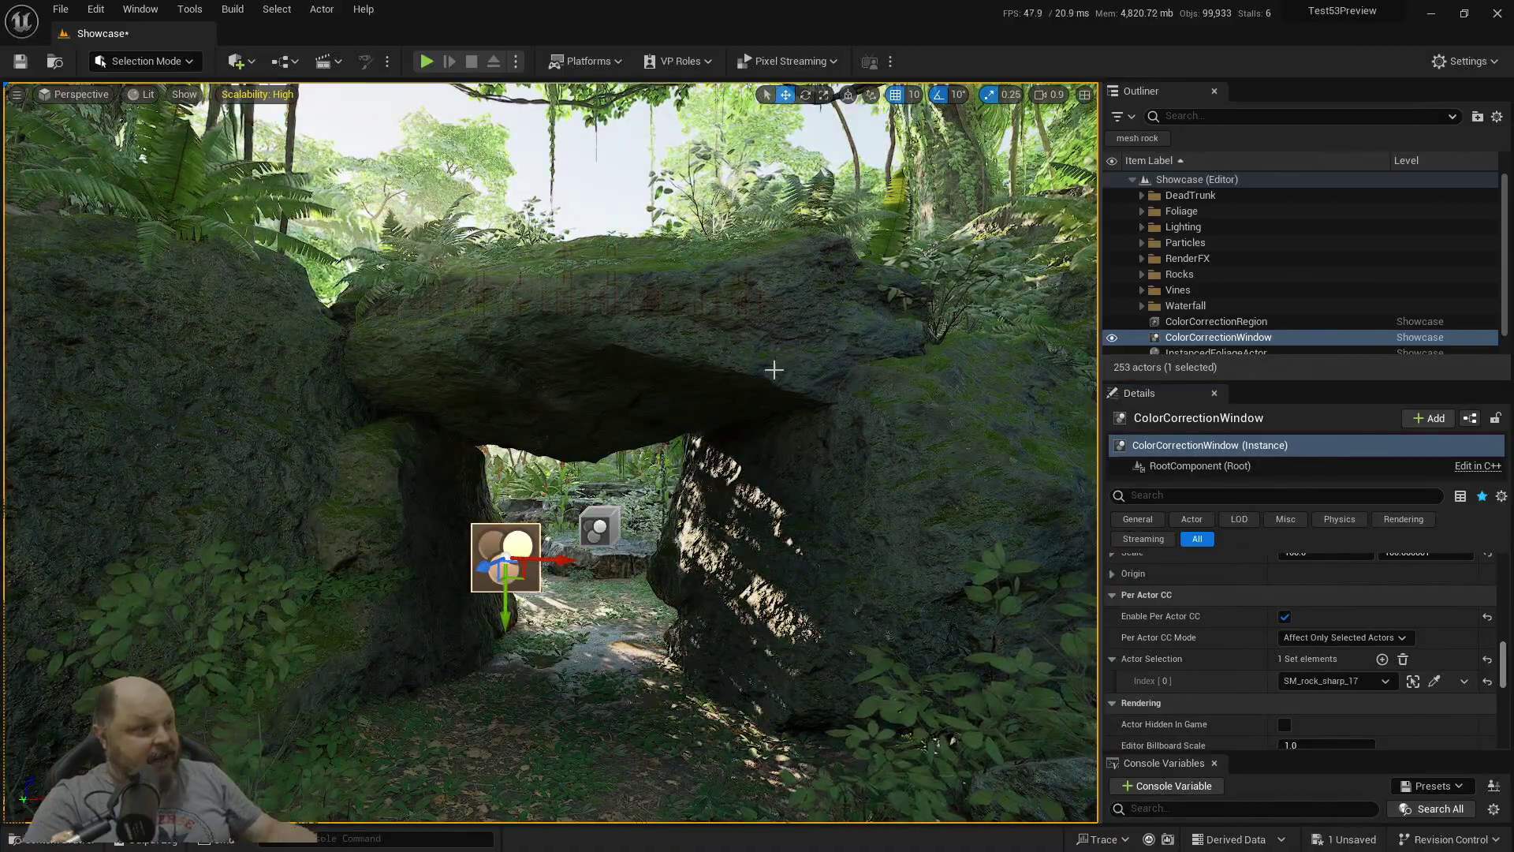
Set the project's Custom Depth-Stencil Pass to Enabled with Stencil and close the project settings
mouse_move(774, 369)
right_down()
mouse_move(630, 339)
mouse_move(780, 339)
mouse_move(781, 291)
mouse_move(773, 418)
mouse_move(774, 383)
mouse_move(832, 366)
mouse_move(770, 369)
right_up()
key(e)
scroll(774, 370, down, 2)
key(q)
scroll(774, 370, up, 1)
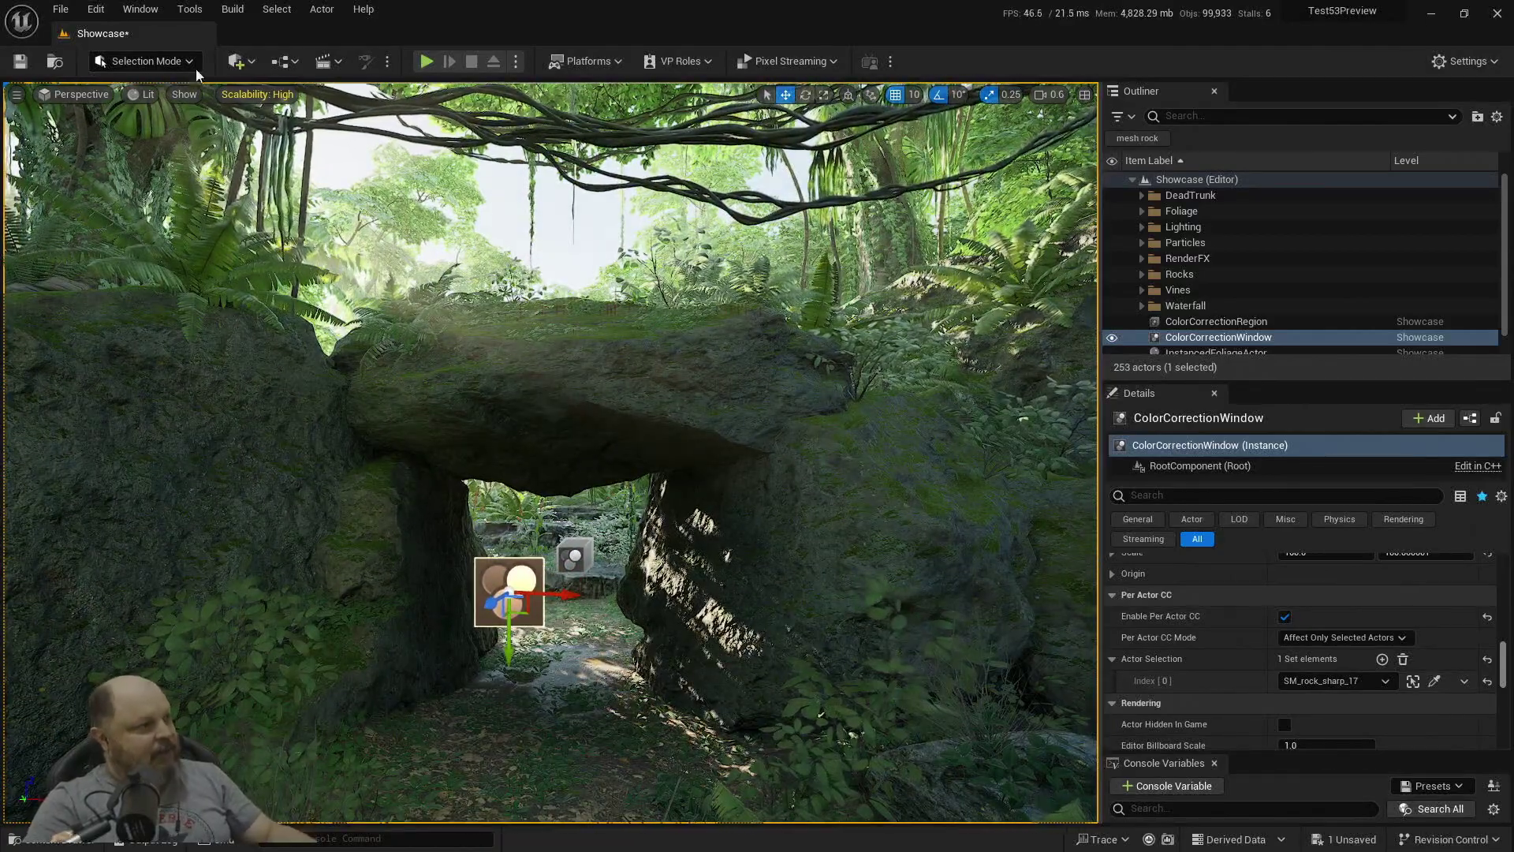
click(96, 10)
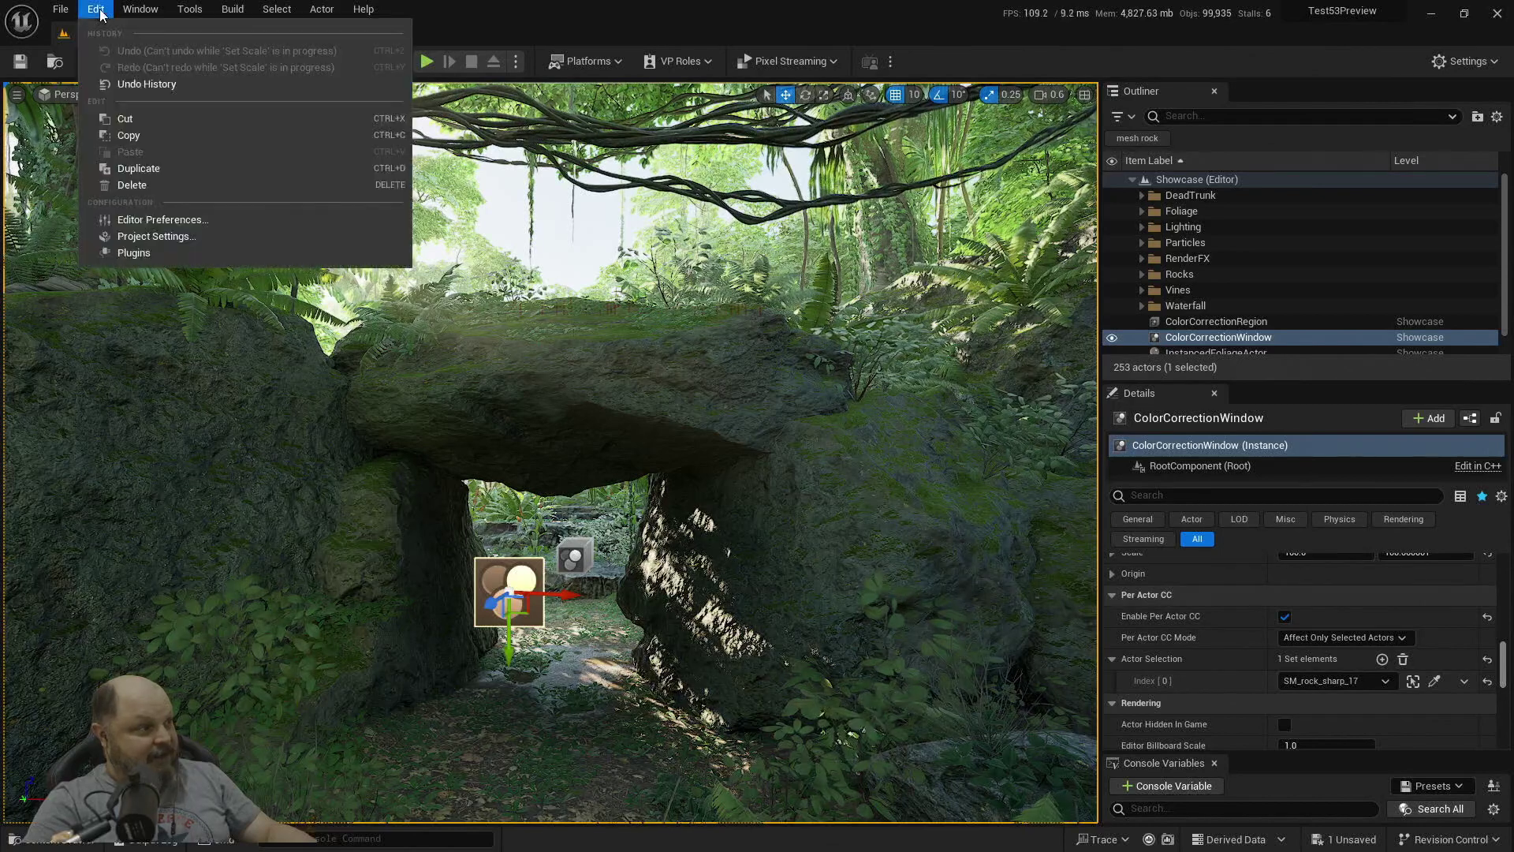
click(153, 236)
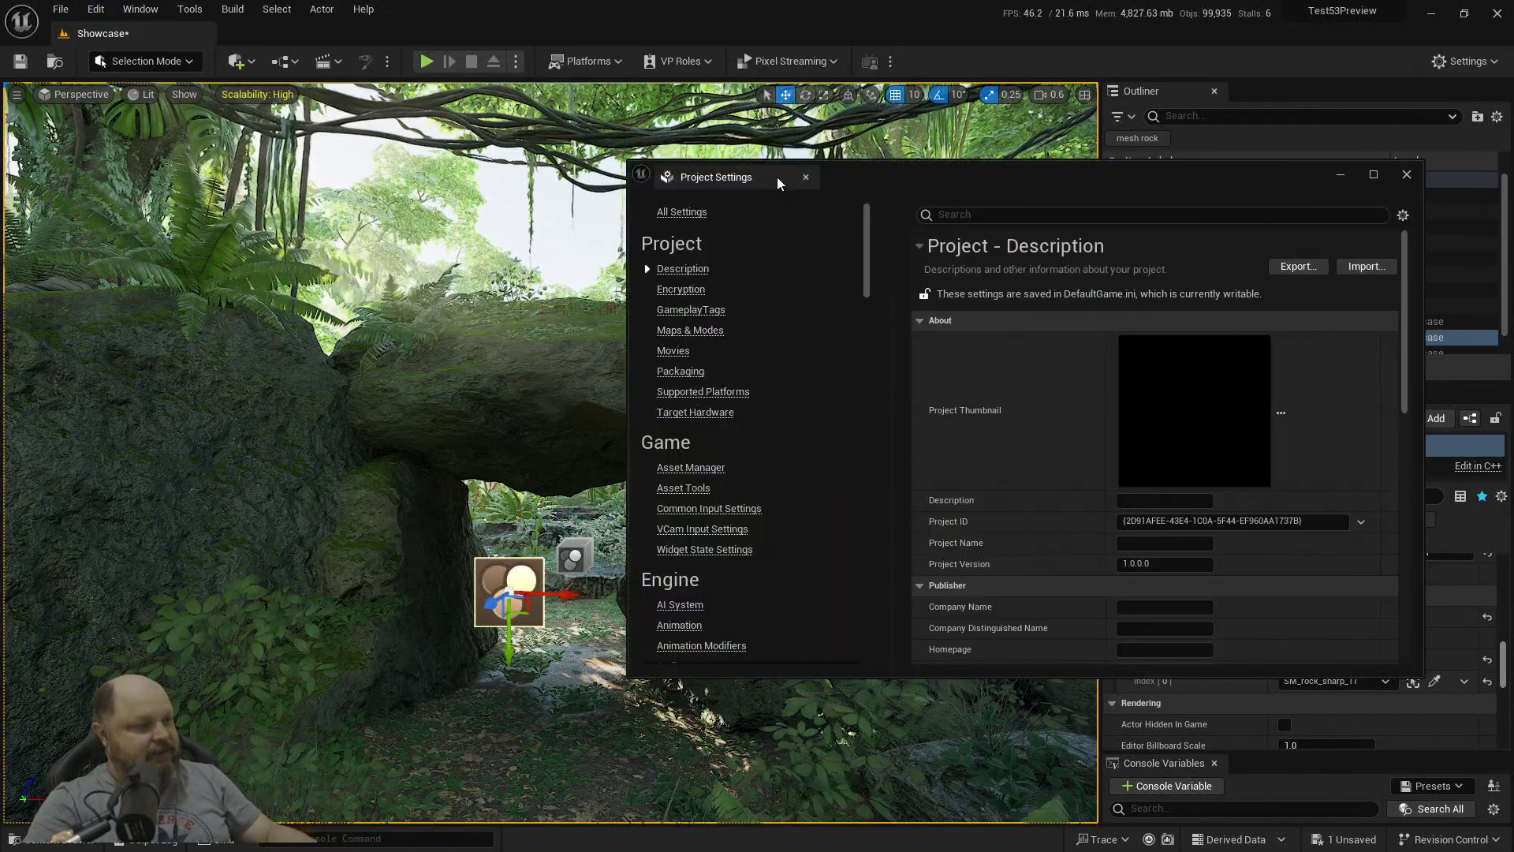
text(sten)
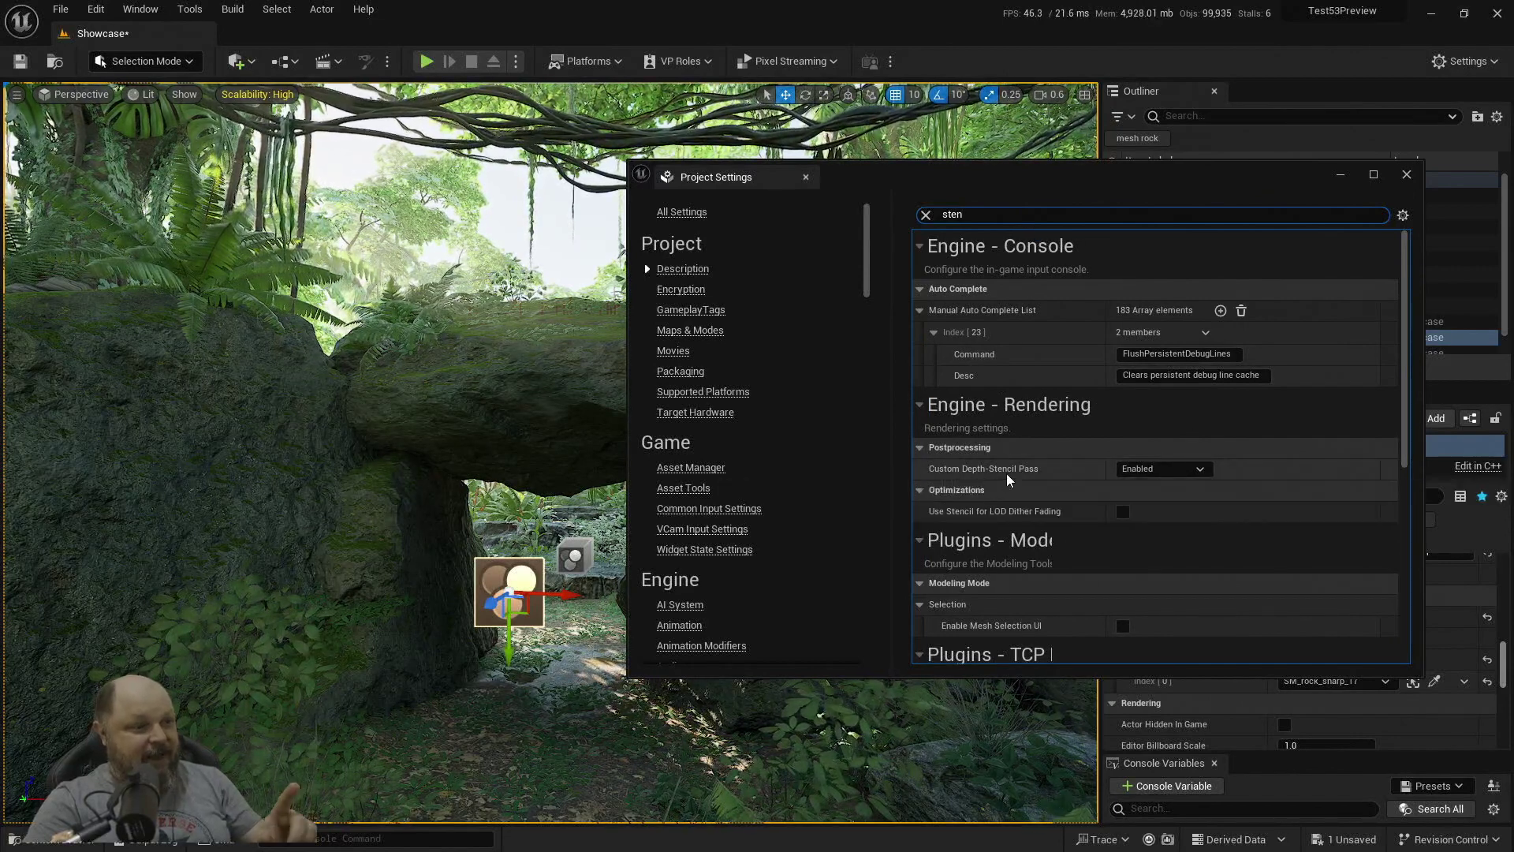
click(1163, 470)
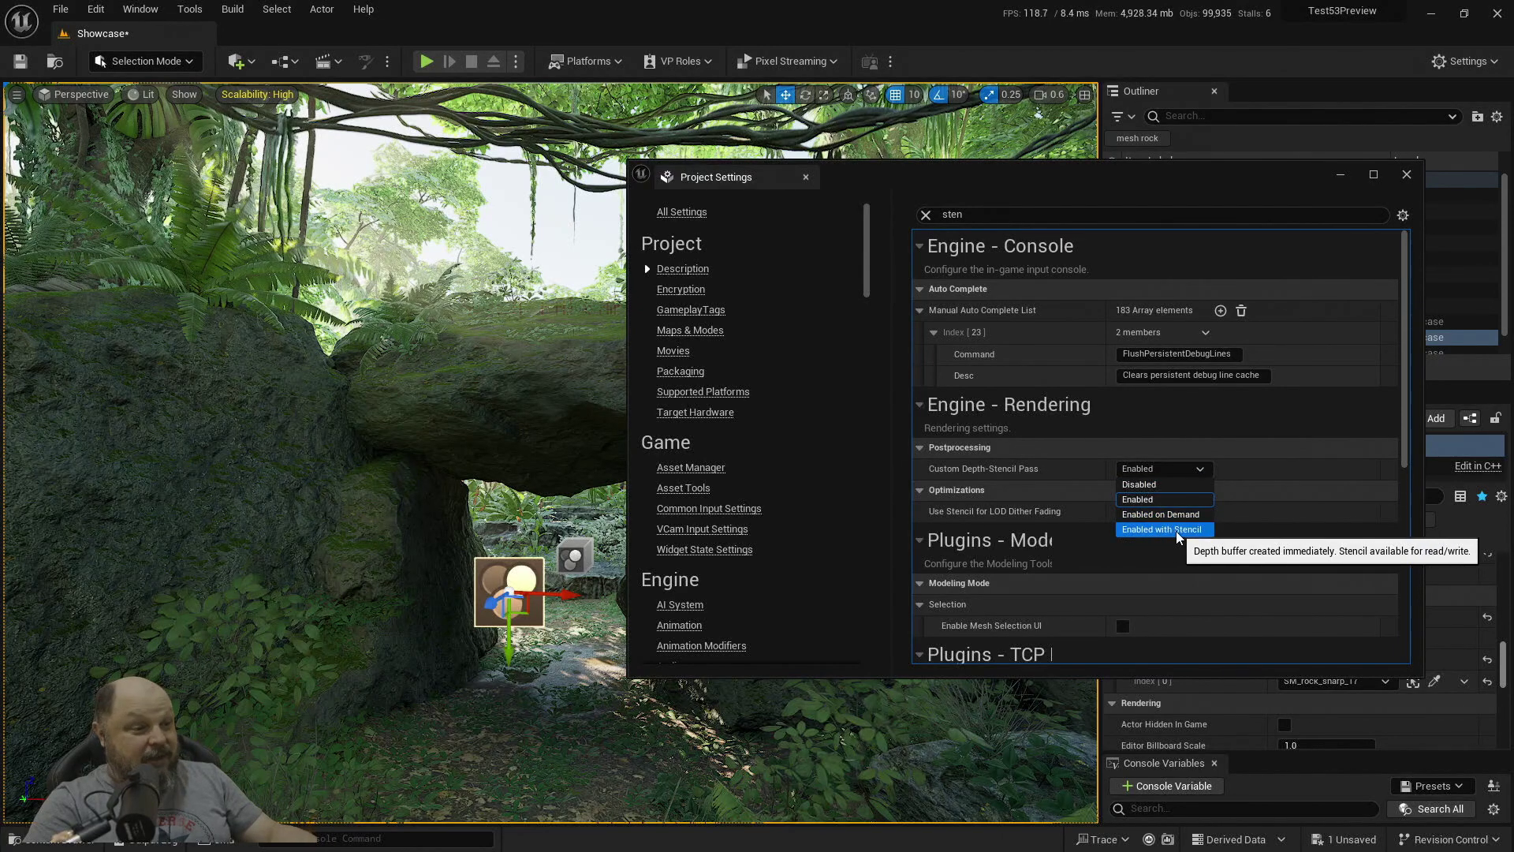
click(1177, 530)
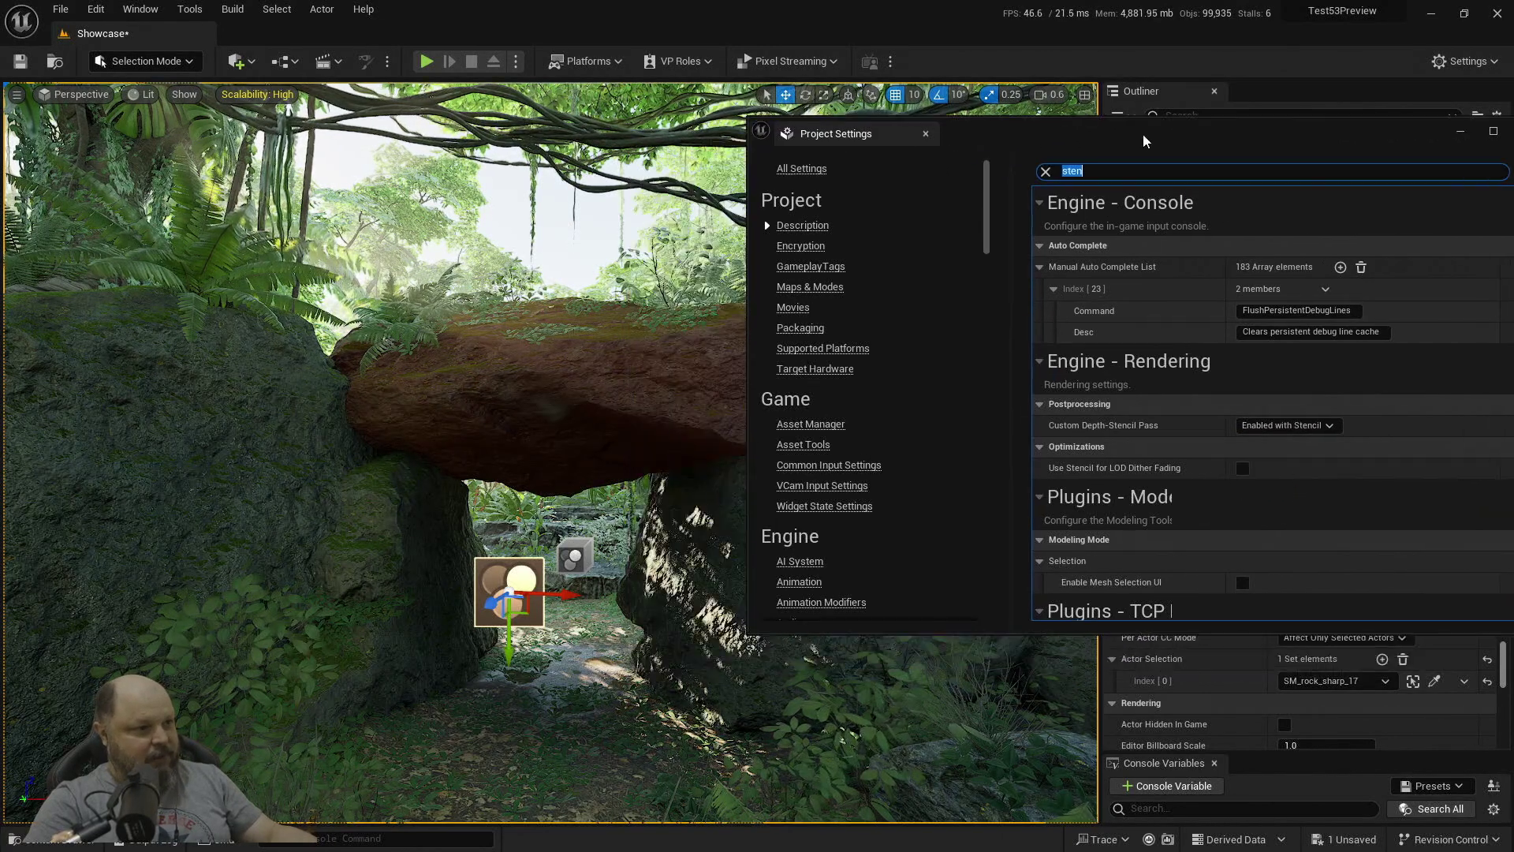
right_drag(586, 351, 610, 380)
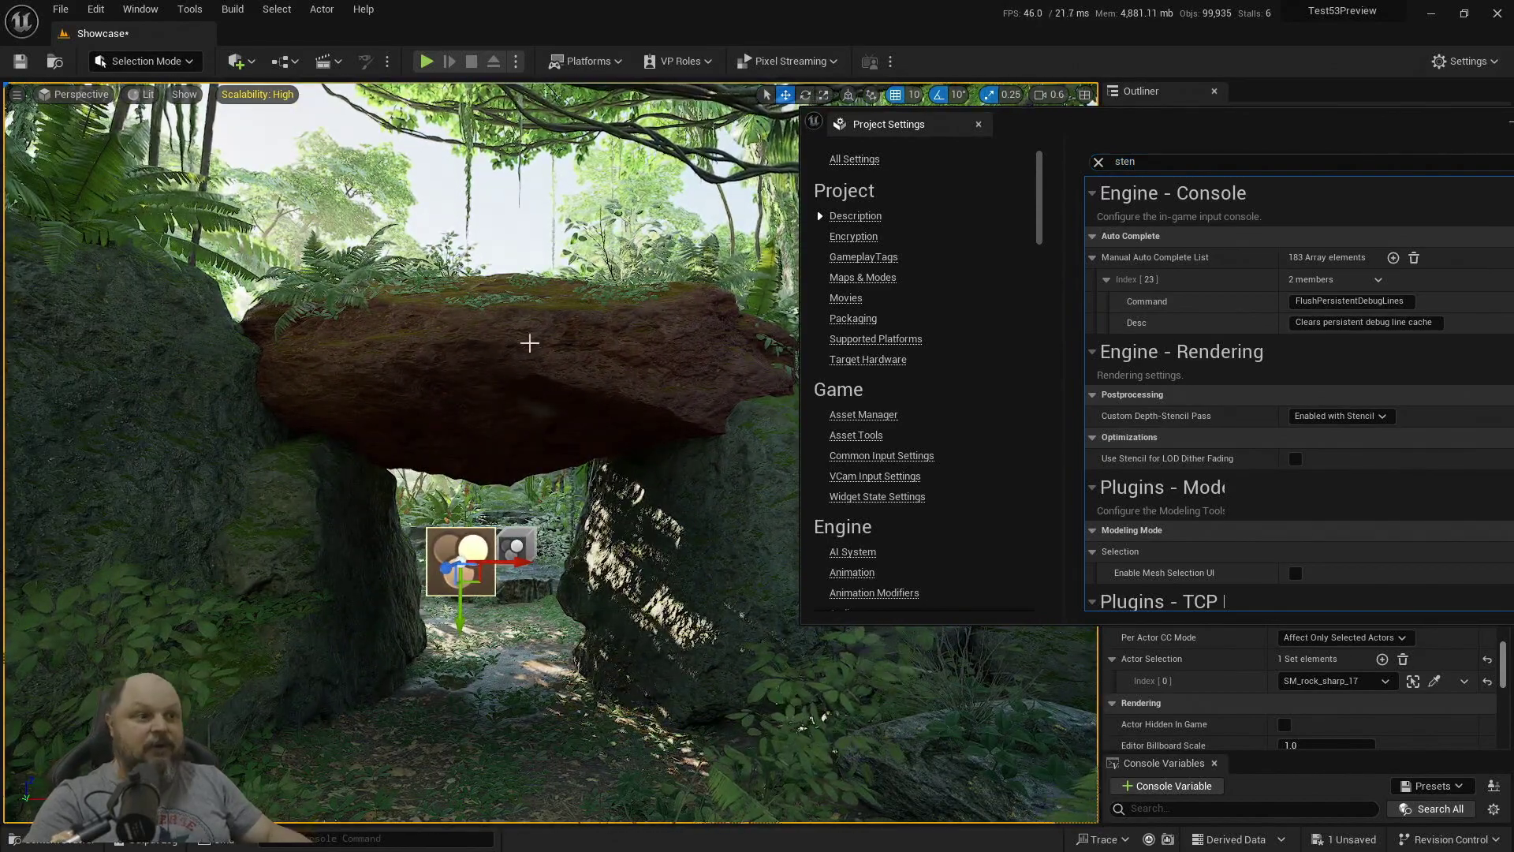
drag(1307, 119, 865, 117)
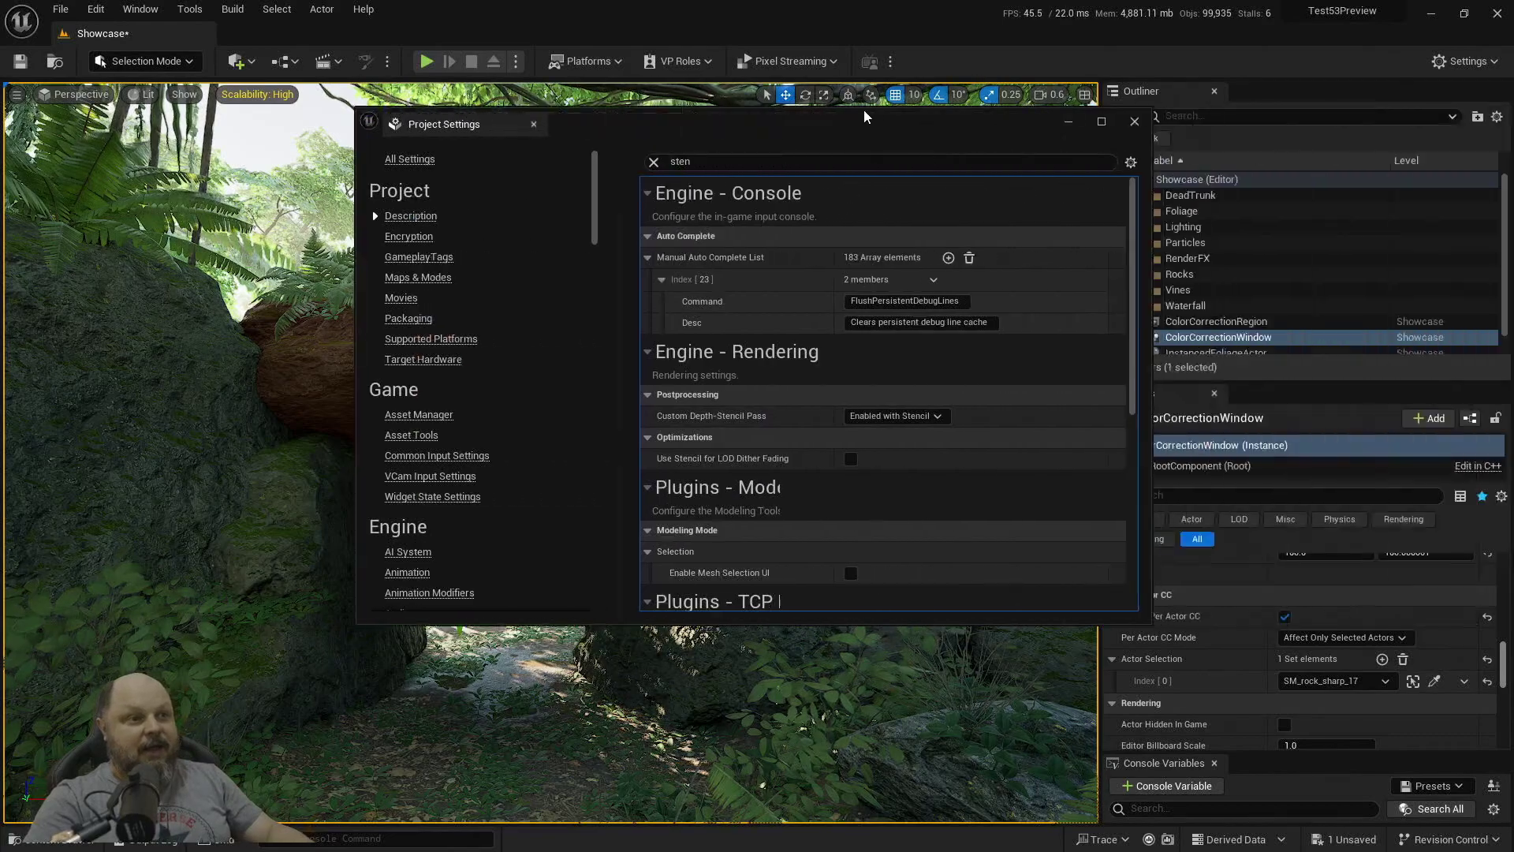
click(1133, 122)
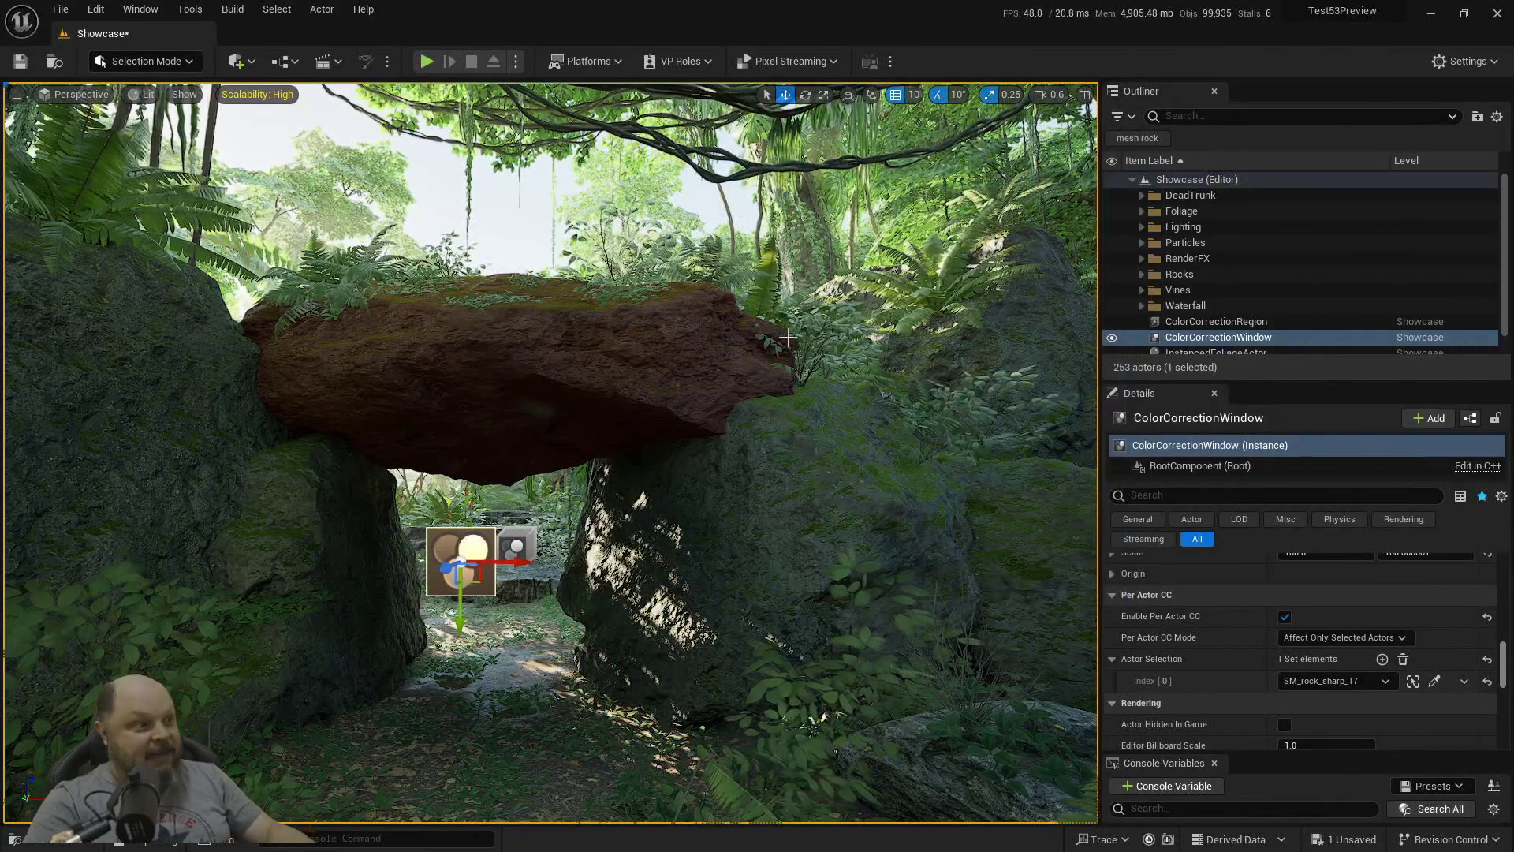
Add SM_rock_sharp_20, the rock supporting the arch's right side, to the window's per-actor selection
right_drag(945, 251, 965, 279)
scroll(1262, 649, down, 2)
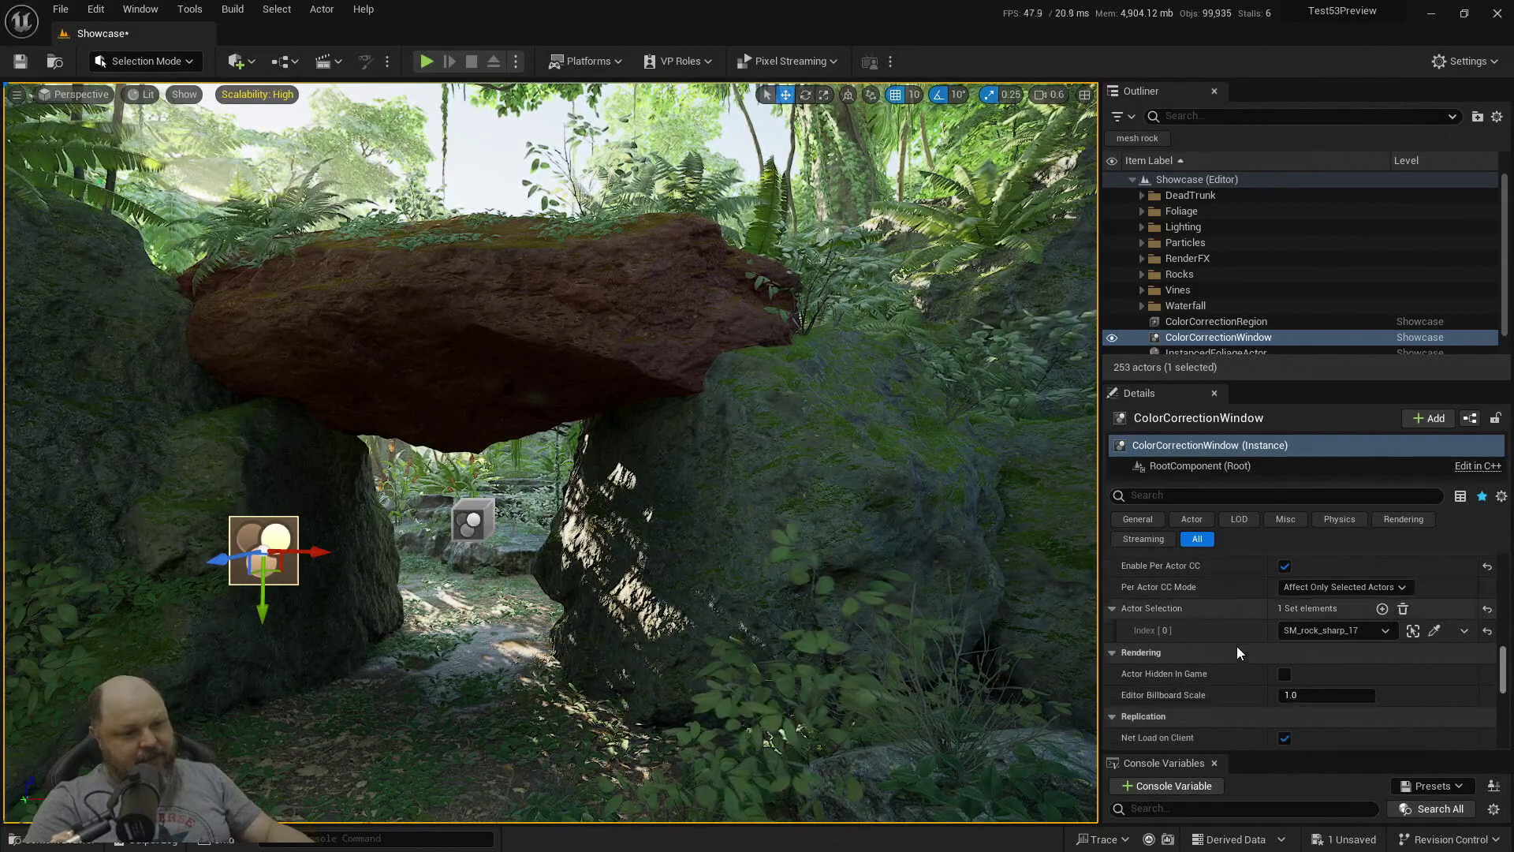
click(1382, 608)
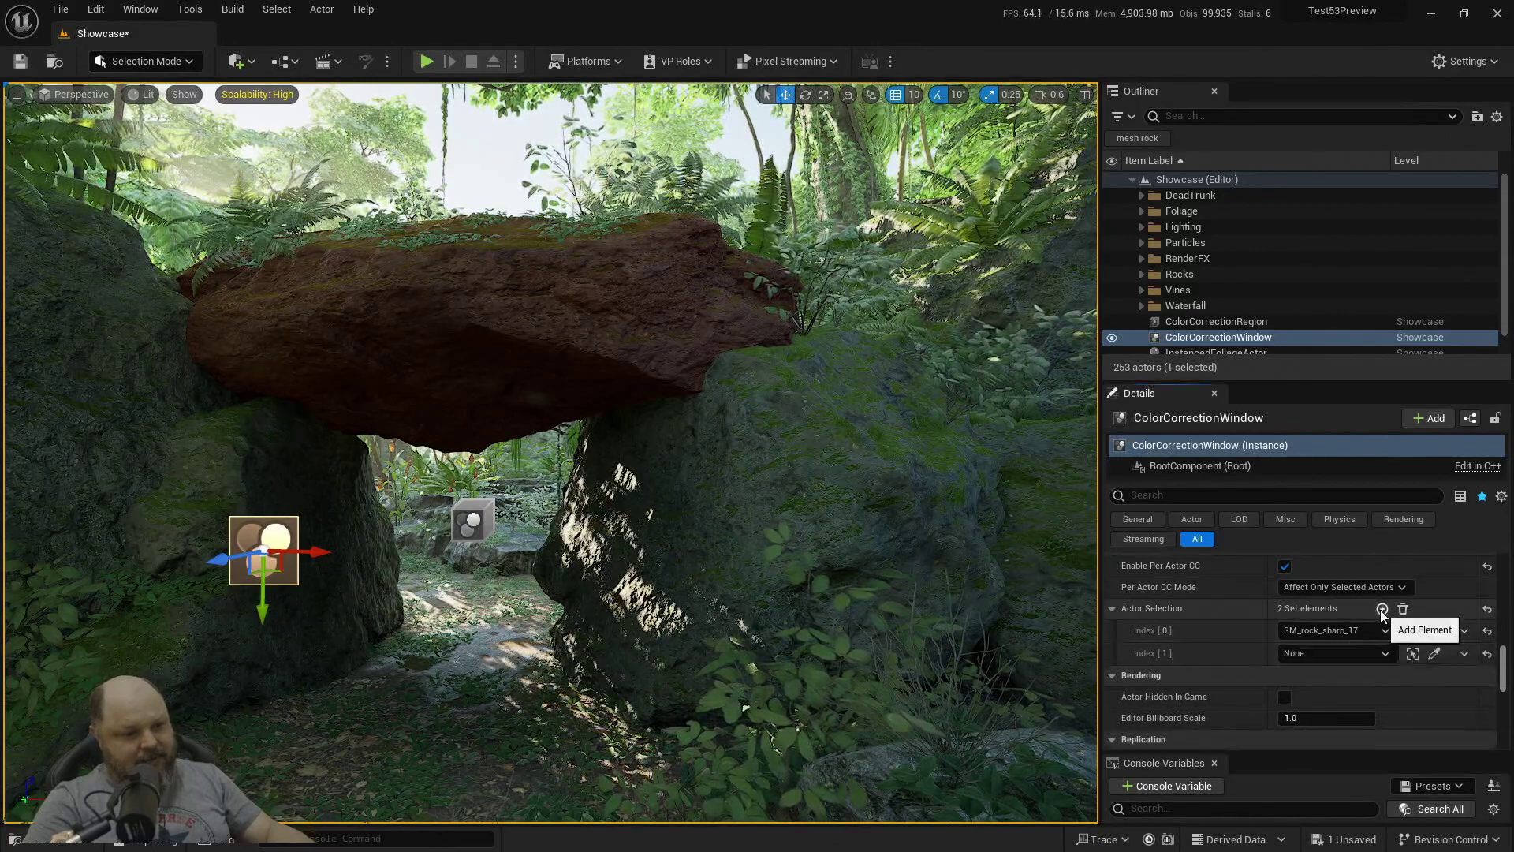
click(1435, 653)
click(794, 427)
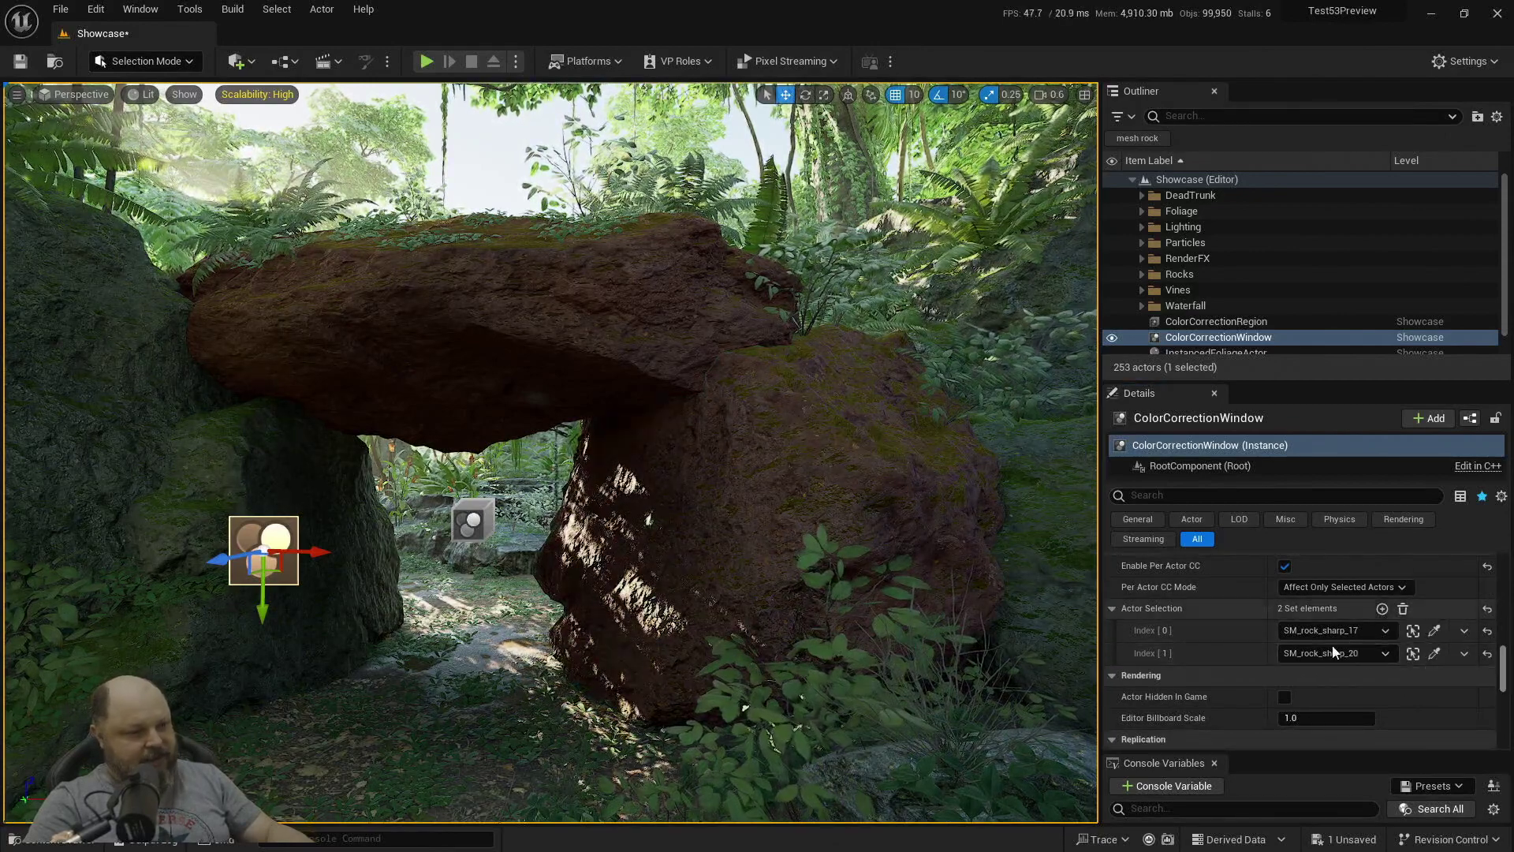
Add the two rocks on the arch's left side, SM_rock_sharp_16 and SM_rock_sharp_21, to the window's per-actor selection
click(1382, 608)
click(1435, 675)
click(293, 462)
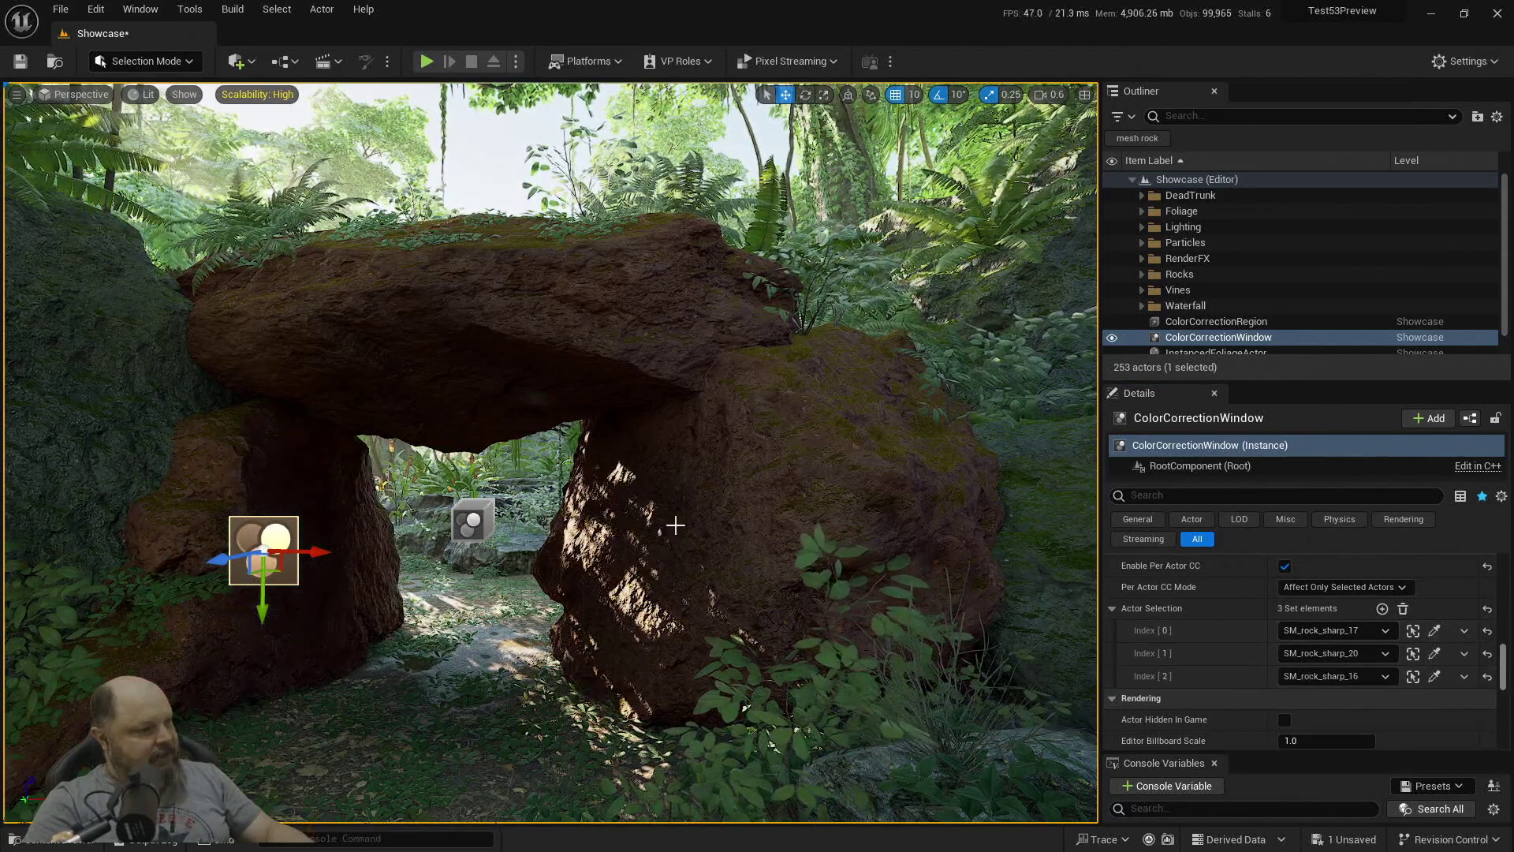
click(1382, 608)
click(1434, 698)
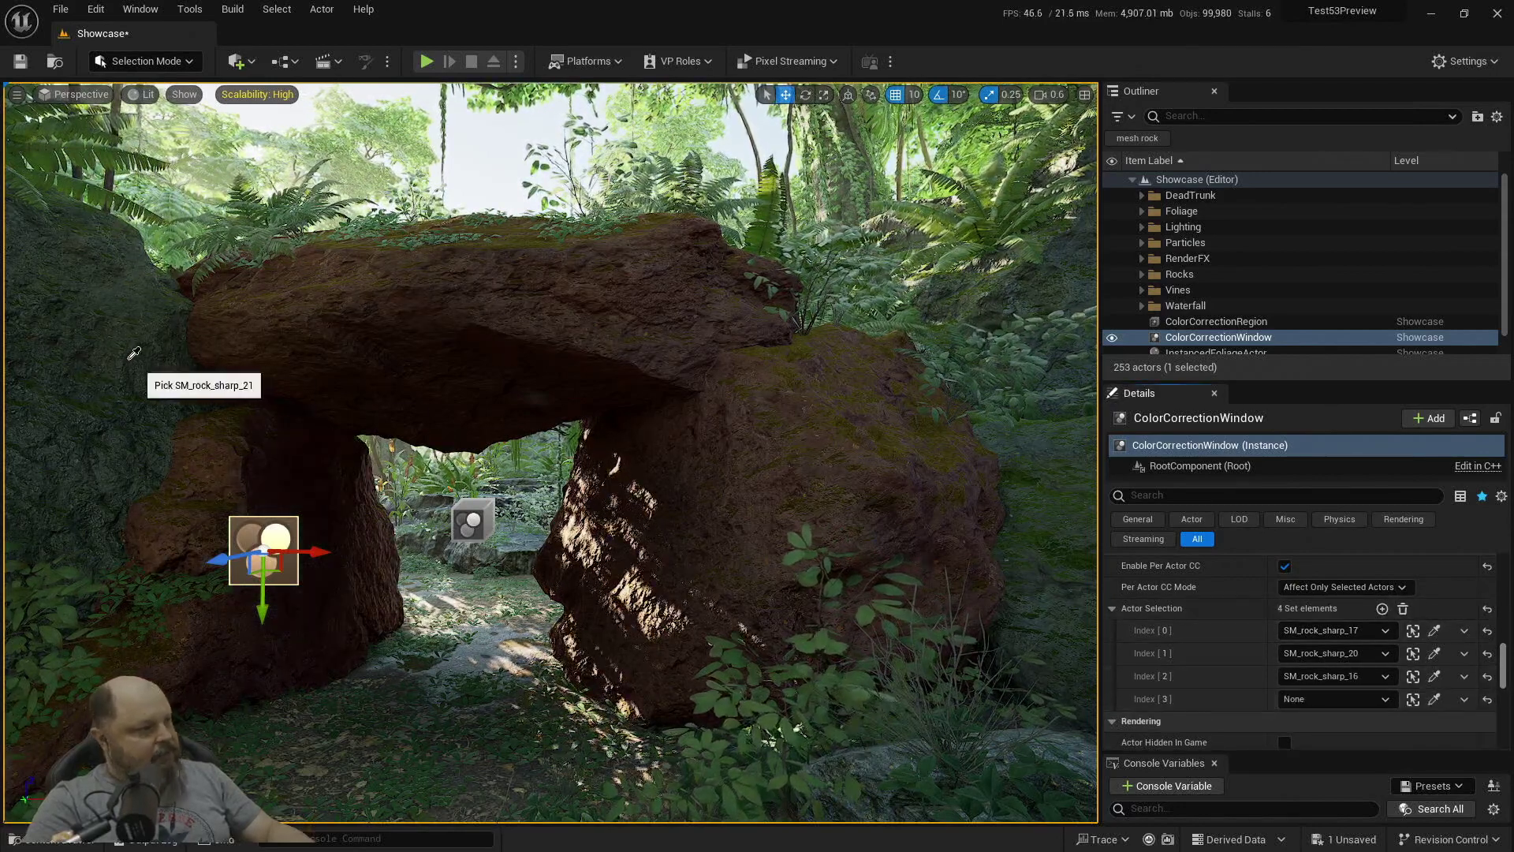
click(130, 361)
Soften the window's warm gamma tint to R 1.0, G 0.947453 and B 0.93098
right_drag(649, 452, 513, 465)
scroll(649, 453, down, 2)
scroll(552, 438, down, 1)
scroll(1225, 623, up, 6)
scroll(1226, 623, down, 8)
scroll(1238, 618, up, 2)
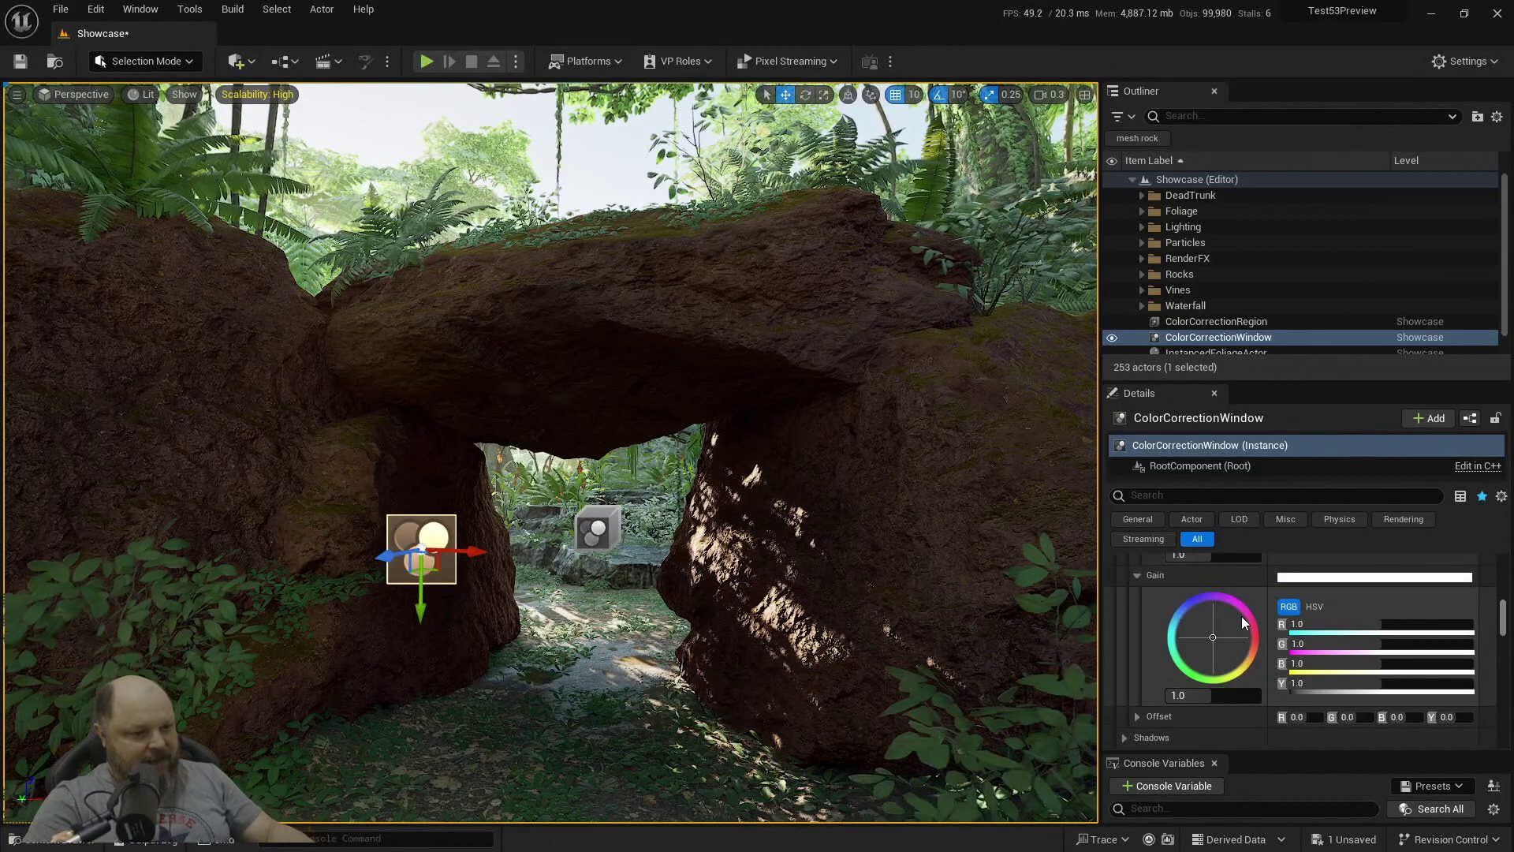
scroll(1218, 645, up, 5)
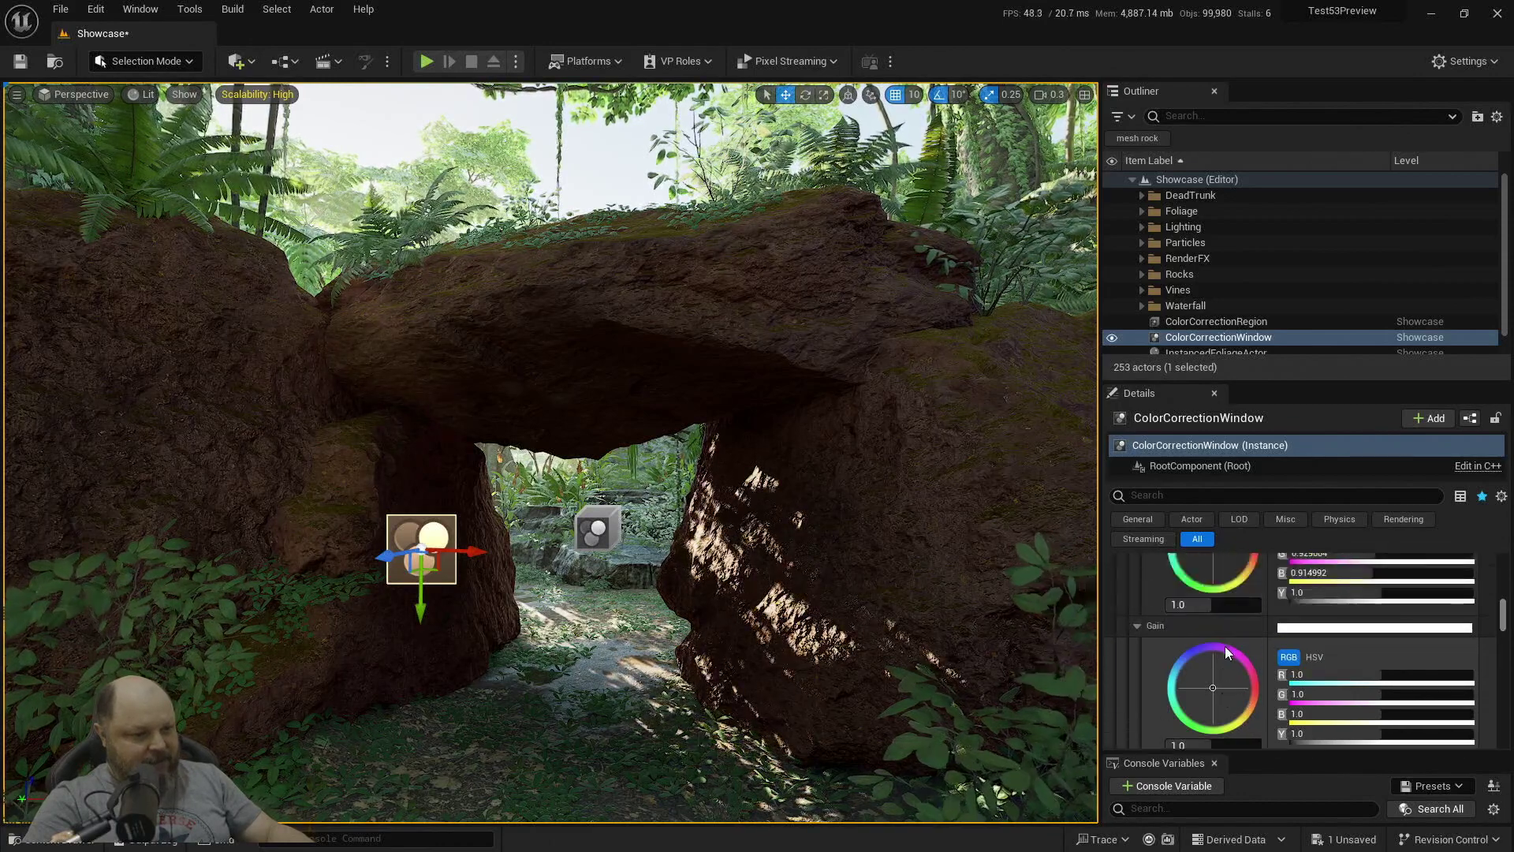
click(1230, 626)
drag(1230, 626, 1228, 626)
right_drag(834, 465, 848, 519)
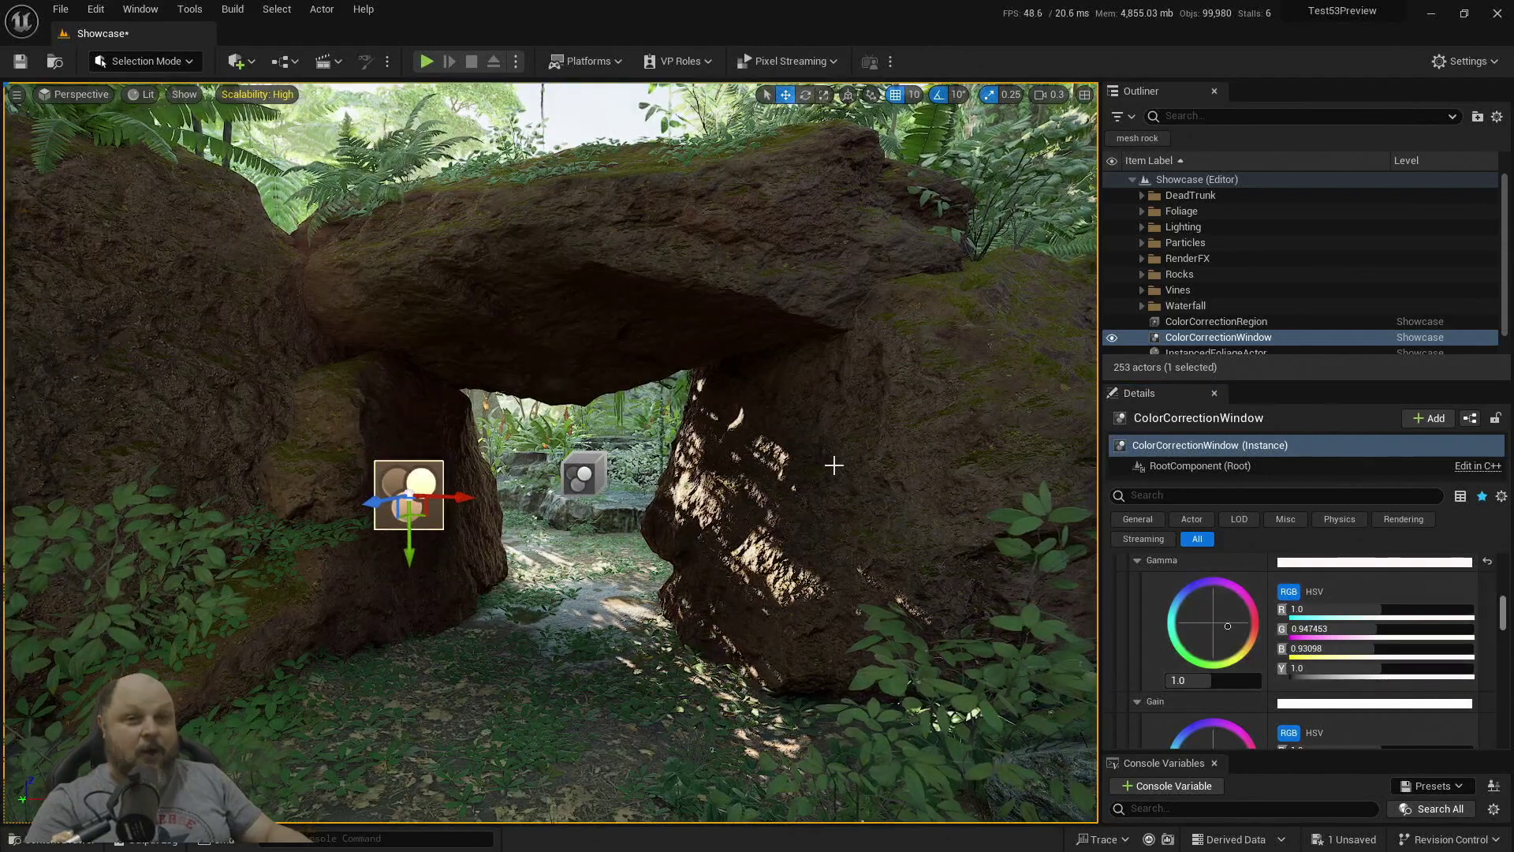